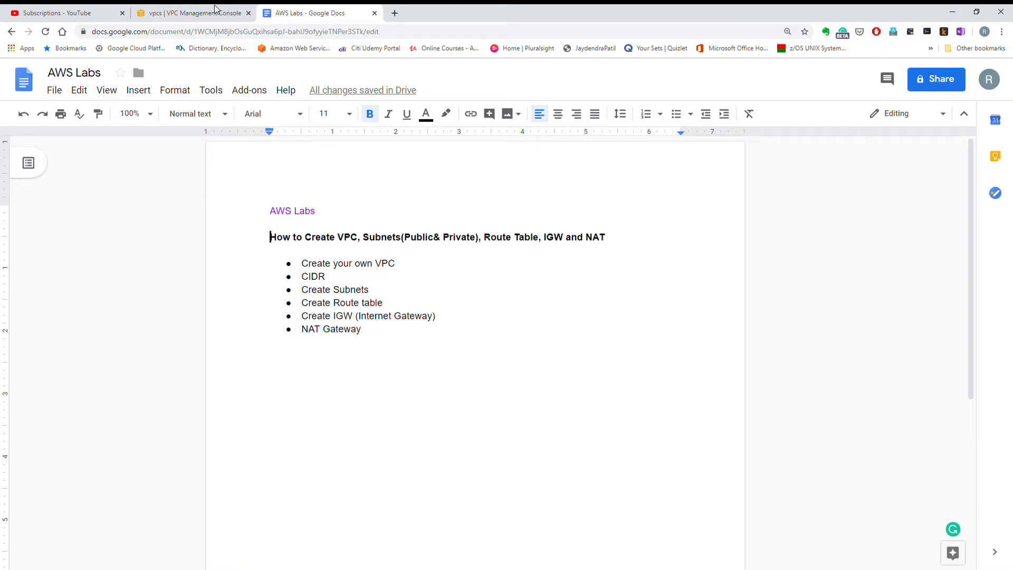
Switch to the AWS console, search the services for vpc and open the list of VPCs in the region.
{"action": "left_click", "coordinate": [170, 13]}
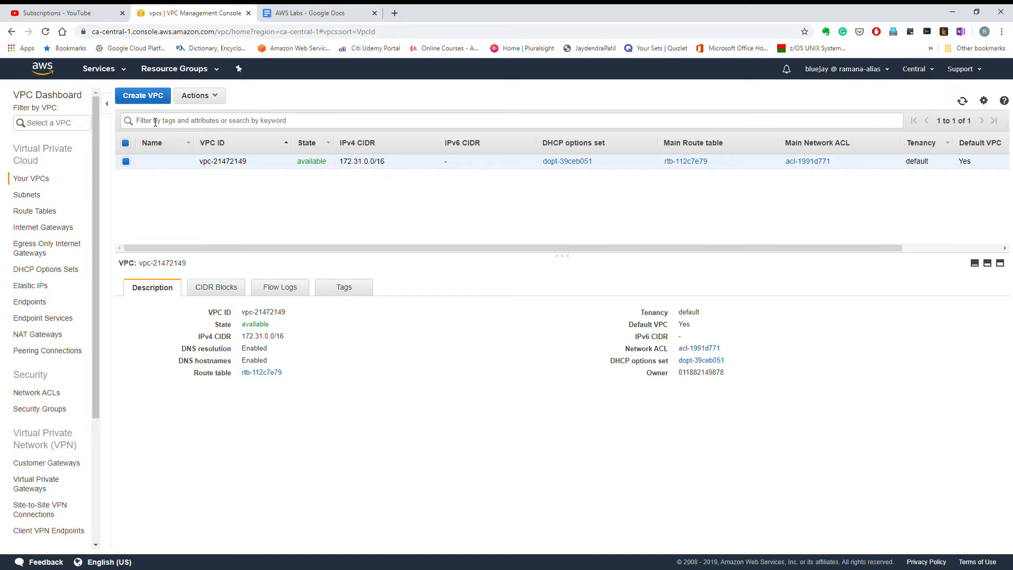
{"action": "left_click", "coordinate": [58, 70]}
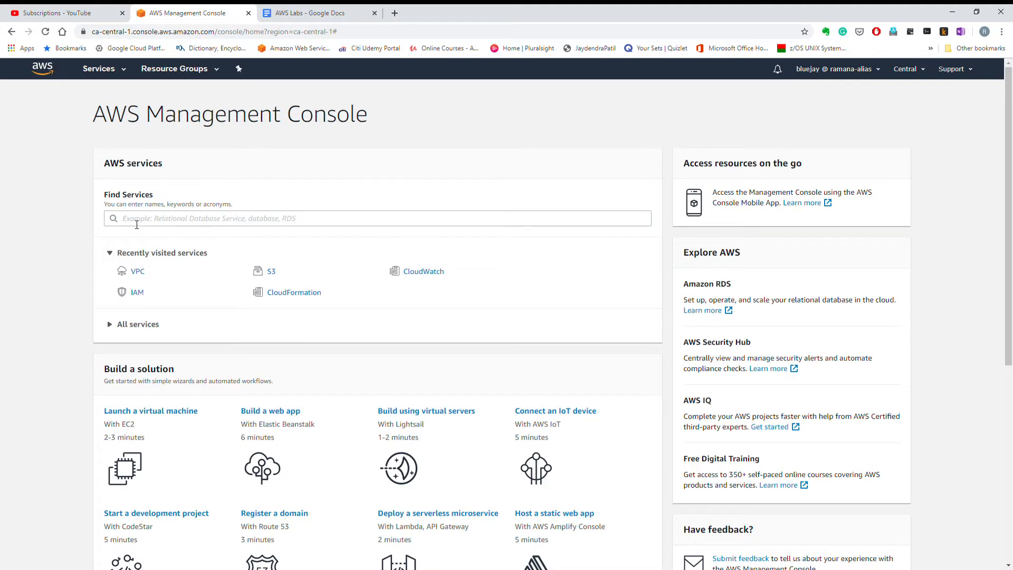
{"action": "left_click", "coordinate": [137, 225]}
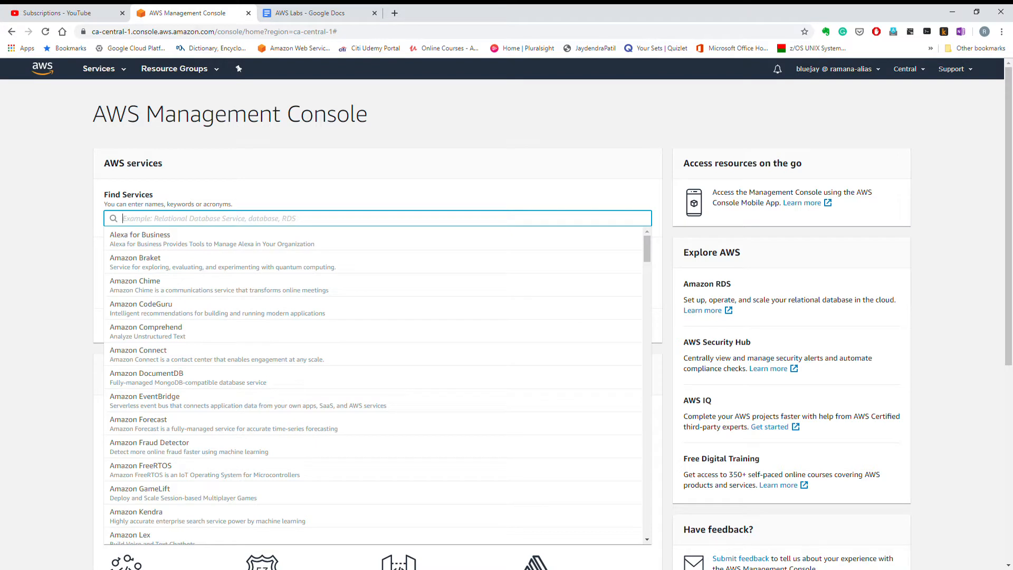
{"action": "type", "text": "vpc"}
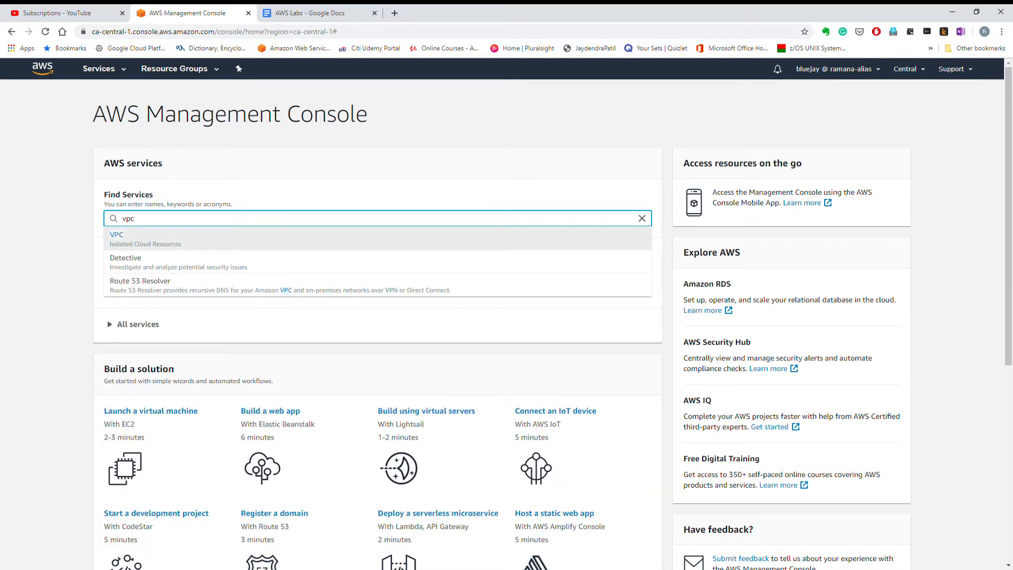
{"action": "left_click", "coordinate": [137, 243]}
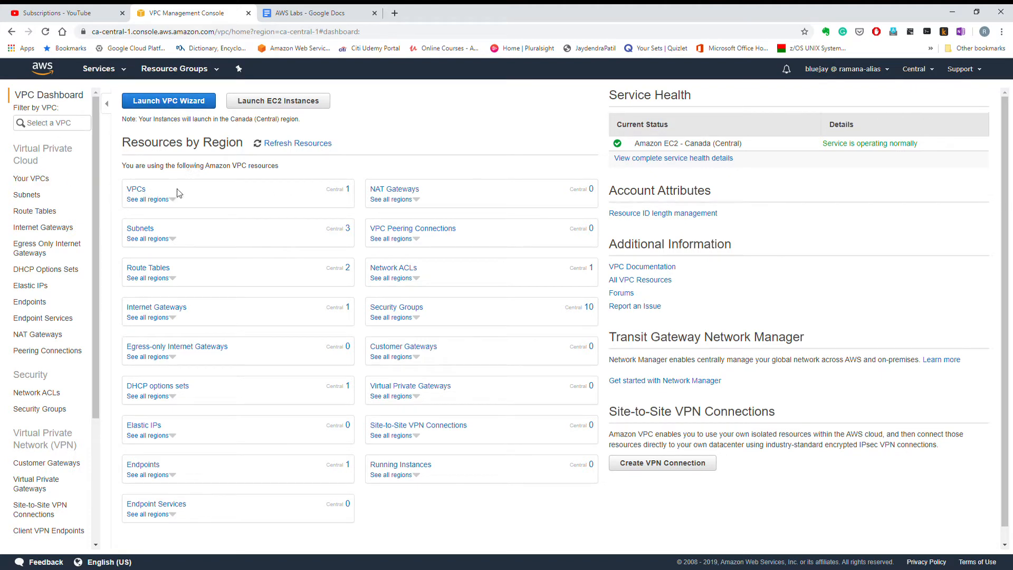
{"action": "left_click", "coordinate": [136, 190]}
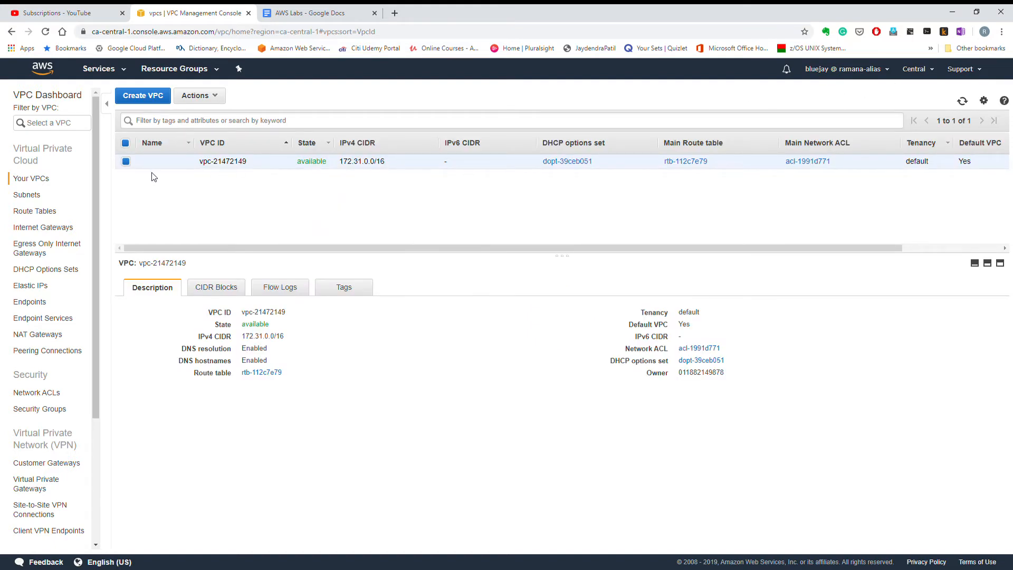
Start a new VPC with the name tag AWS-Labs-VPC and the IPv4 CIDR block 150.150.150.0/24.
{"action": "left_click", "coordinate": [160, 98]}
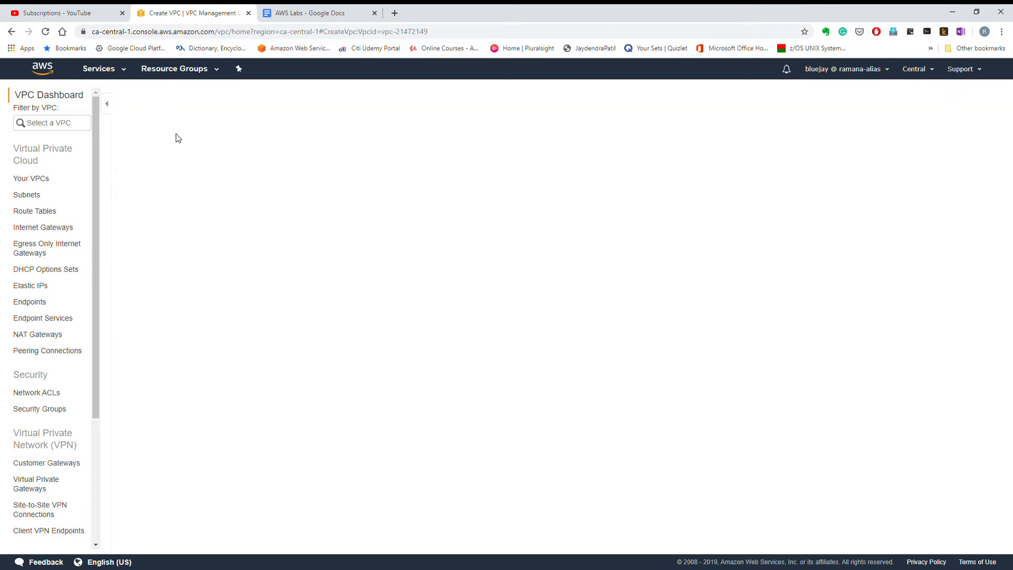
{"action": "left_click", "coordinate": [208, 178]}
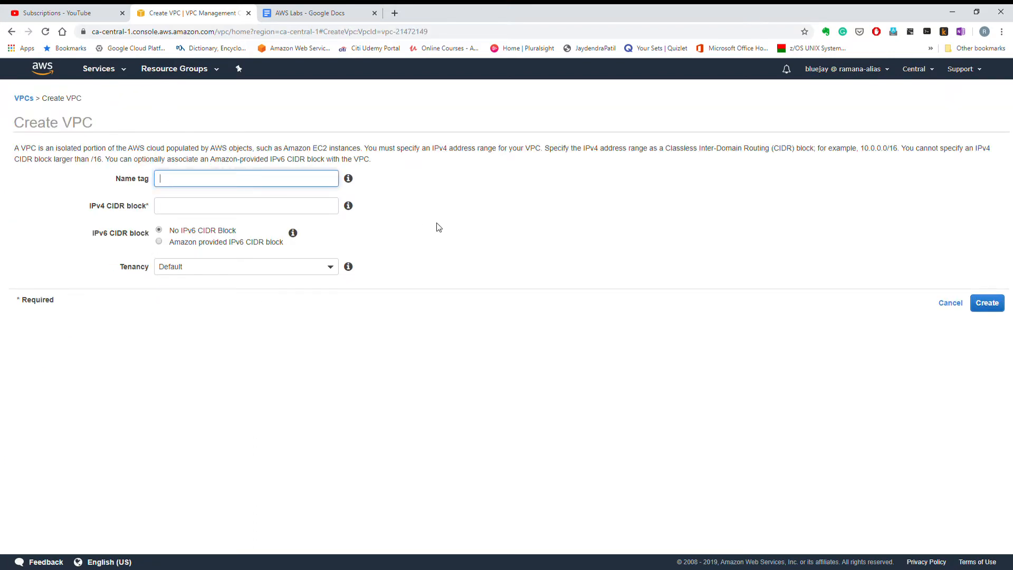
{"action": "type", "text": "AWS-lab"}
{"action": "key", "text": "BackSpace"}
{"action": "key", "text": "BackSpace"}
{"action": "type", "text": "abs"}
{"action": "type", "text": "-v"}
{"action": "type", "text": "V"}
{"action": "key", "text": "Tab"}
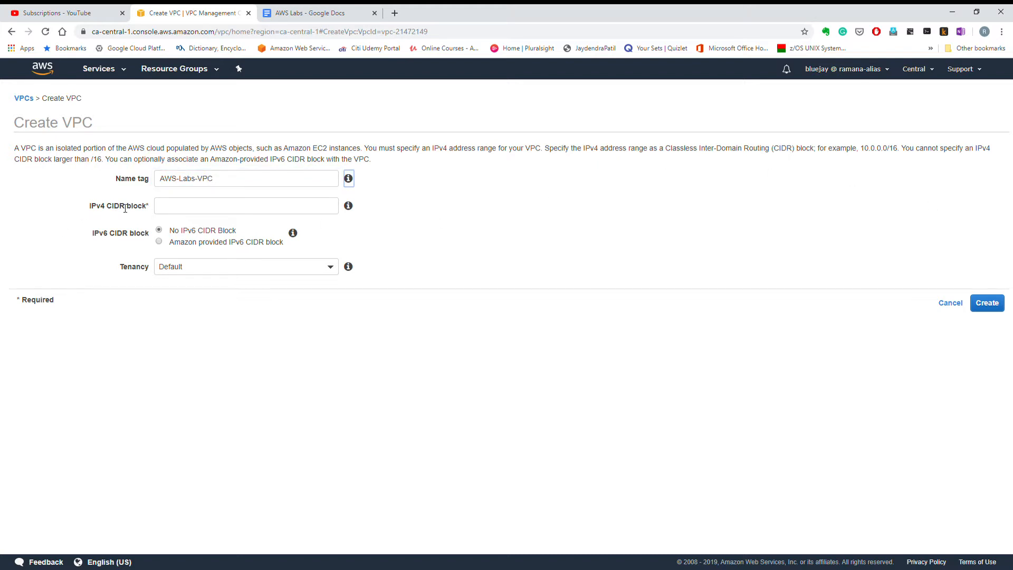
{"action": "left_click", "coordinate": [243, 207]}
{"action": "type", "text": "150.150"}
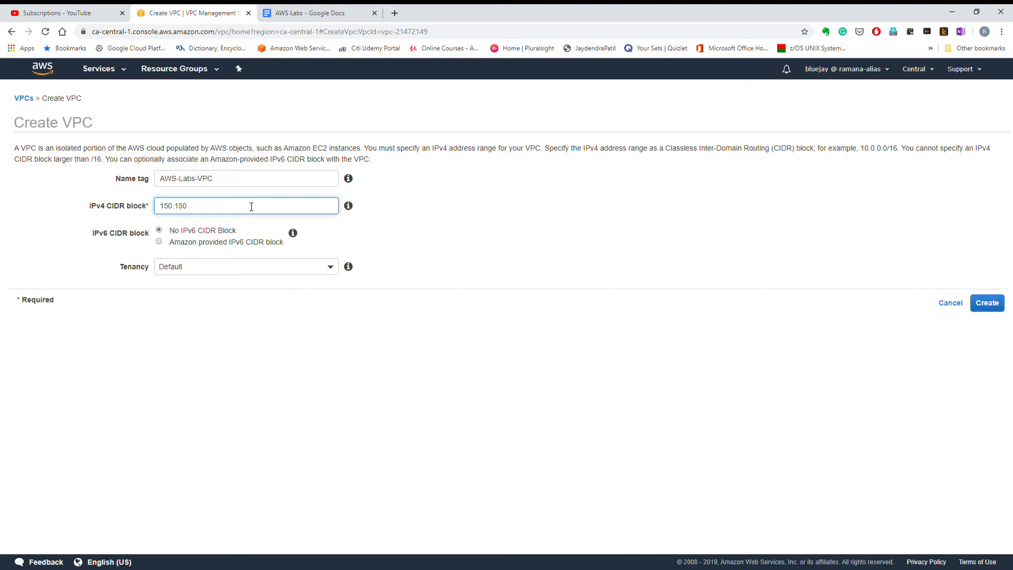
{"action": "type", "text": ".150.0/24"}
In the AWS Labs Google Docs document, add the line "2 ** (32-24) =>256" below the bullet list.
{"action": "left_click", "coordinate": [341, 13]}
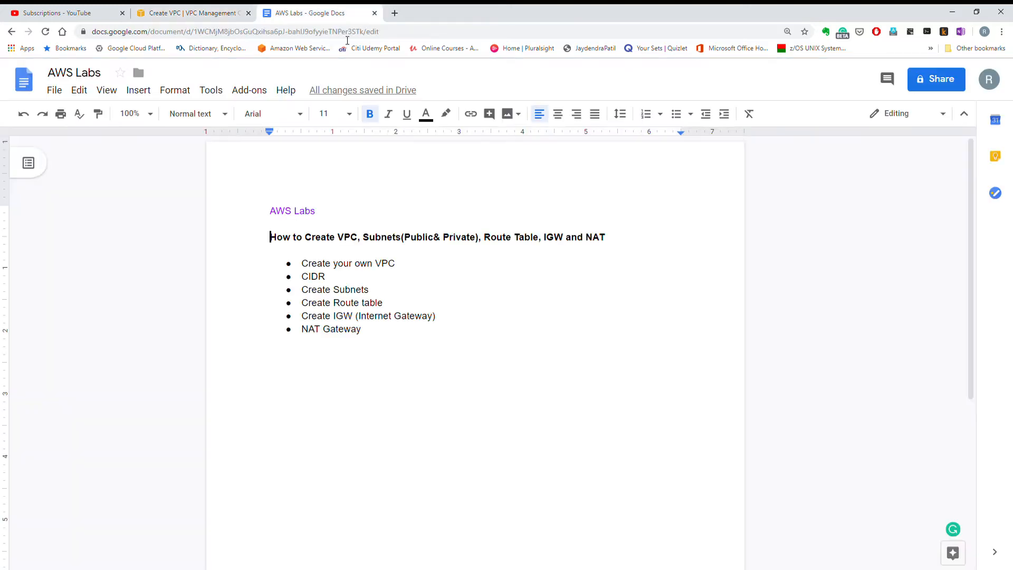
{"action": "left_click", "coordinate": [321, 380]}
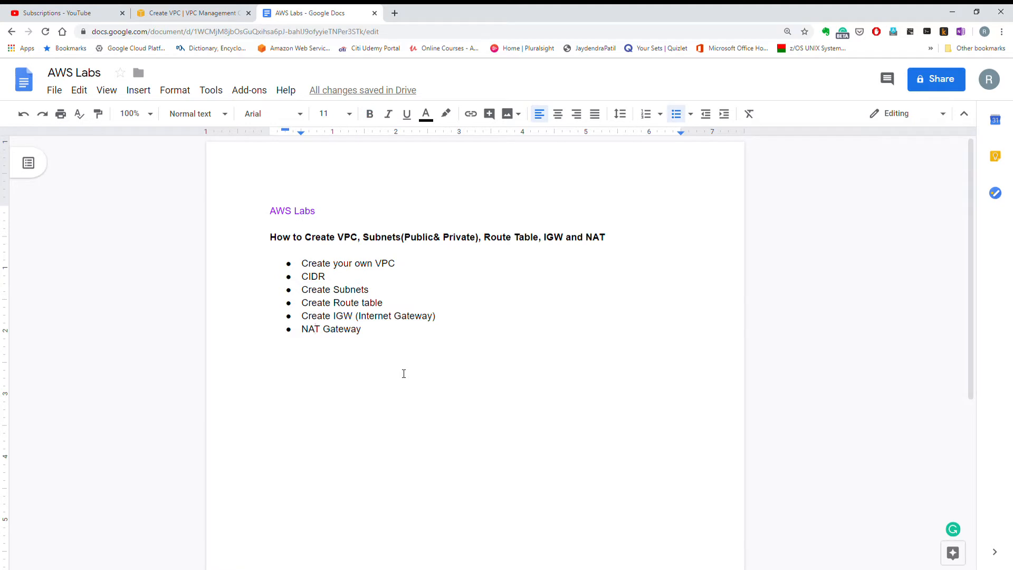
{"action": "key", "text": "Return"}
{"action": "key", "text": "BackSpace"}
{"action": "key", "text": "Return"}
{"action": "key", "text": "Return"}
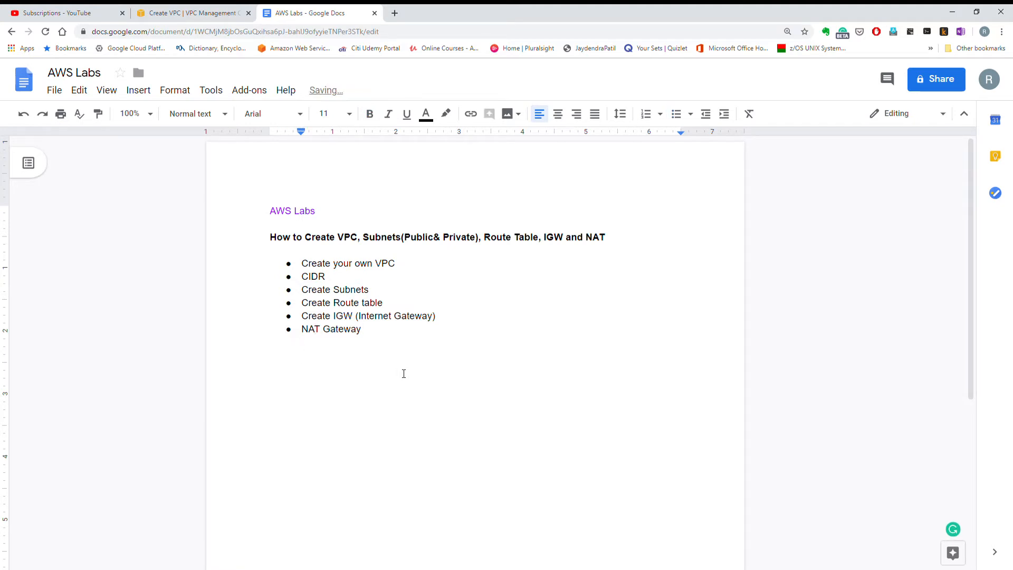
{"action": "type", "text": "32-24"}
{"action": "key", "text": "Home"}
{"action": "type", "text": "2"}
{"action": "type", "text": "** (32-24) =>"}
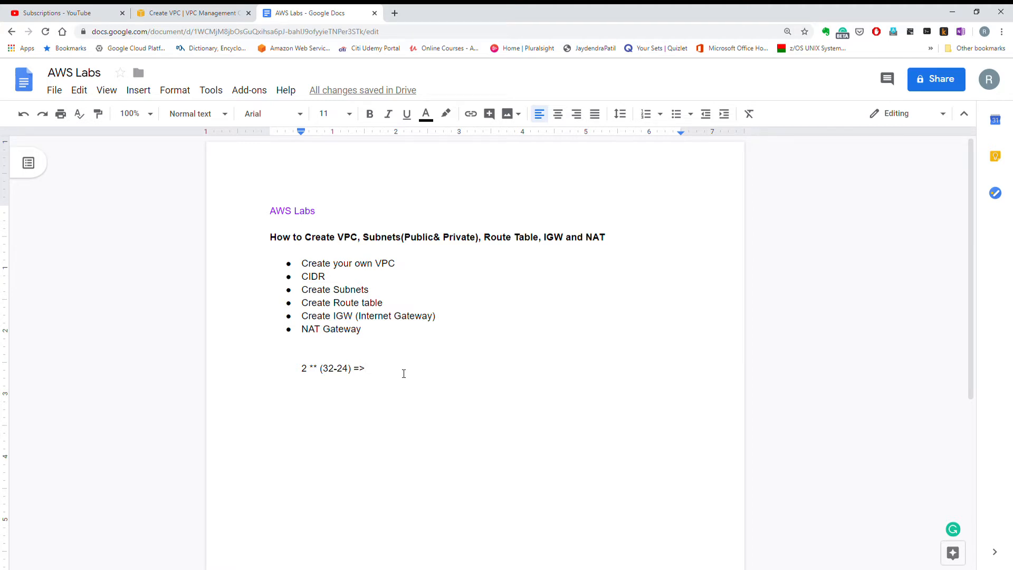
{"action": "type", "text": "2"}
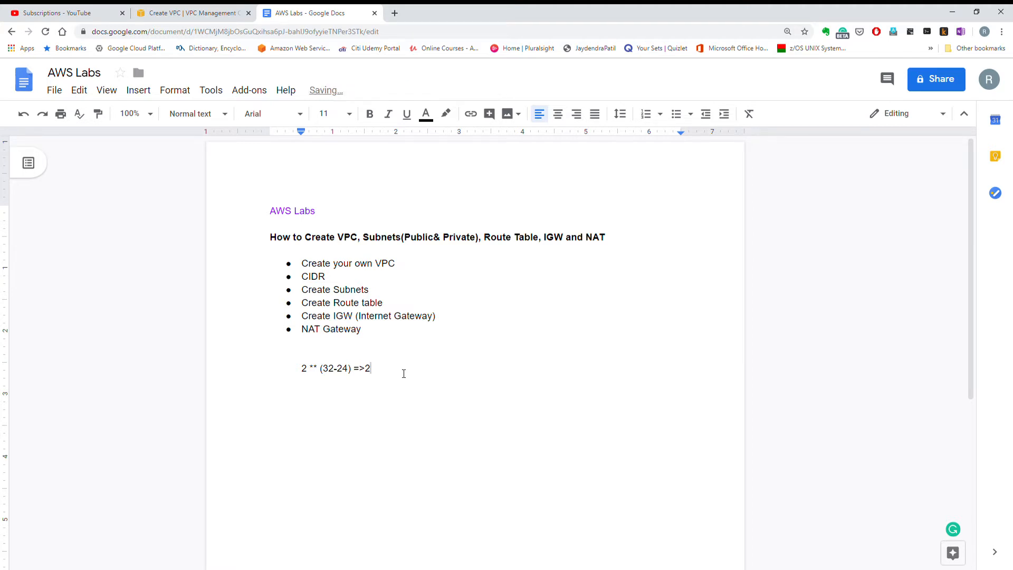
{"action": "type", "text": "56"}
Return to the AWS console, keep the VPC's tenancy at Default, create the VPC and close the confirmation.
{"action": "left_click", "coordinate": [206, 13]}
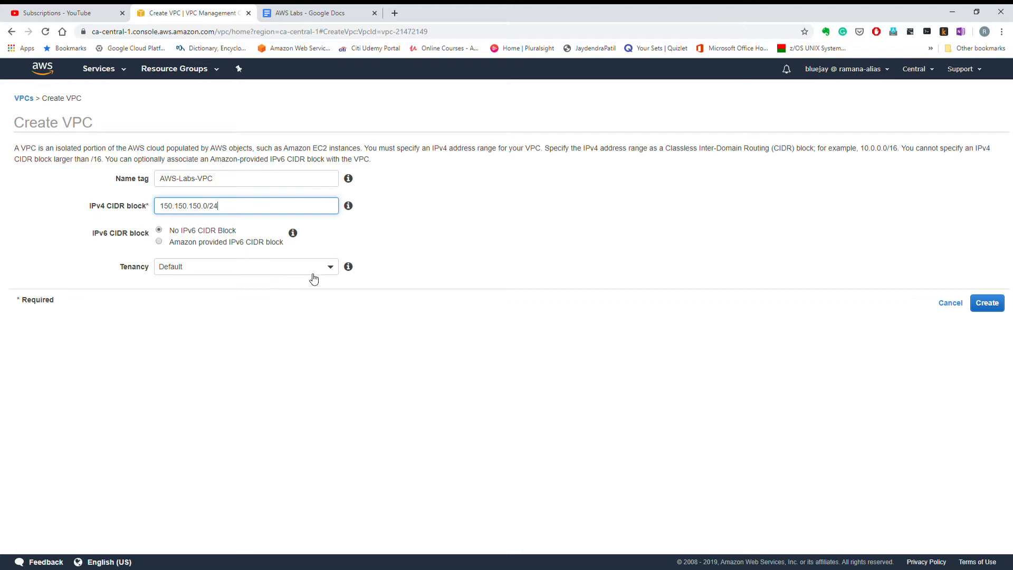
{"action": "left_click", "coordinate": [330, 267]}
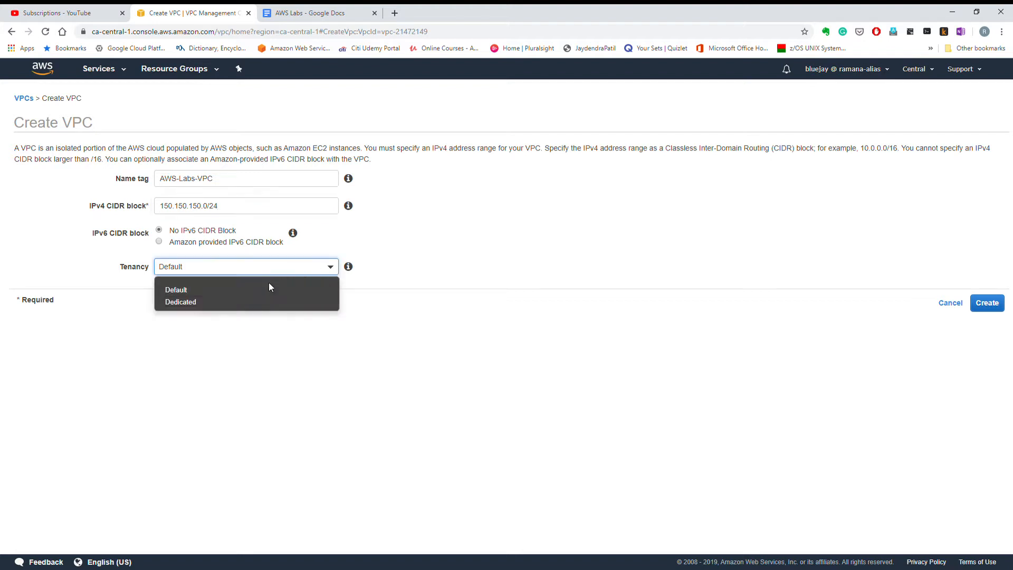
{"action": "left_click", "coordinate": [205, 294]}
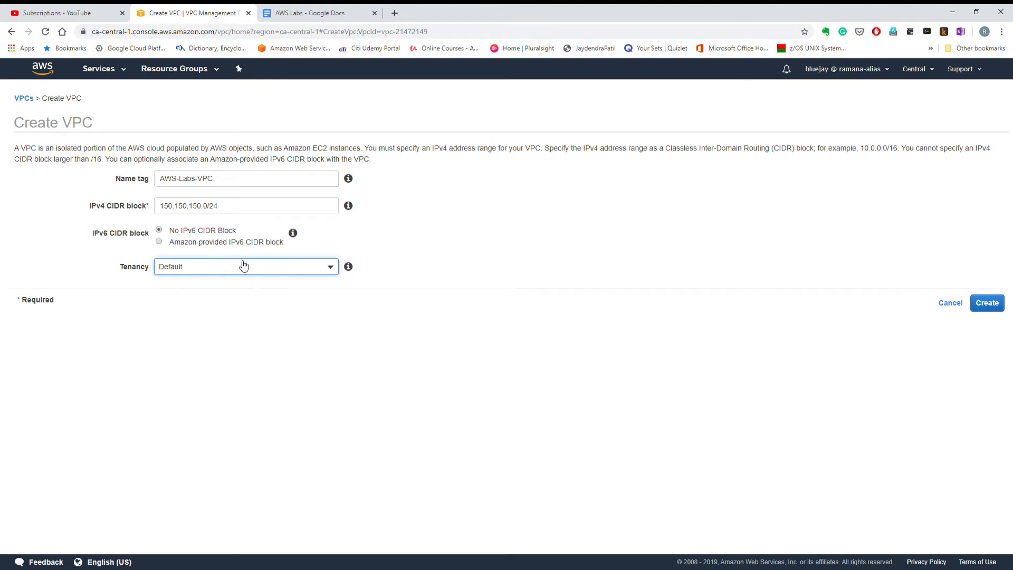
{"action": "left_click", "coordinate": [1001, 308]}
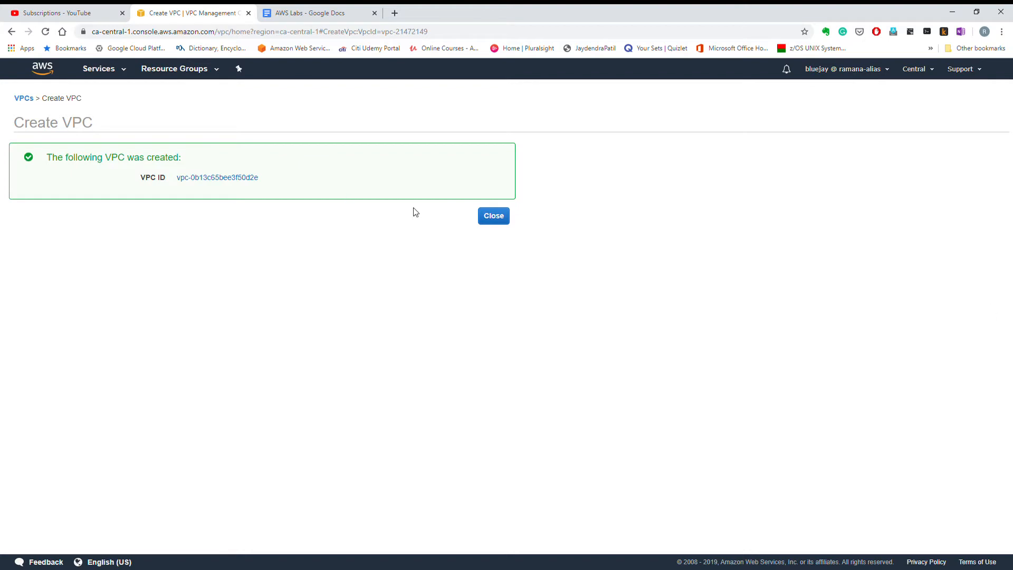
{"action": "left_click", "coordinate": [503, 218]}
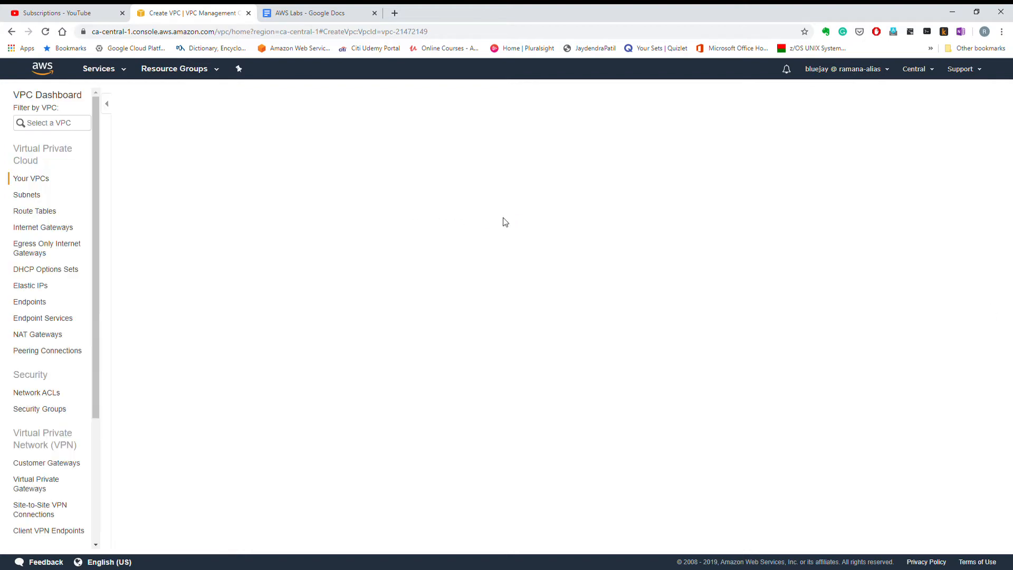
Check the lab outline in Google Docs, then delete the existing subnet named privatesubnet in the AWS console.
{"action": "left_click", "coordinate": [327, 14]}
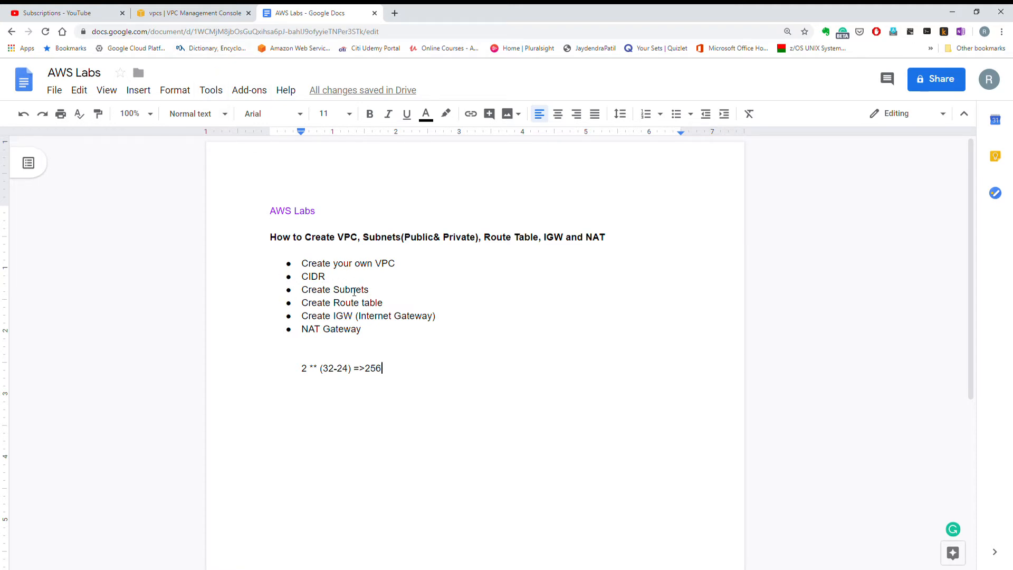
{"action": "left_click", "coordinate": [193, 15]}
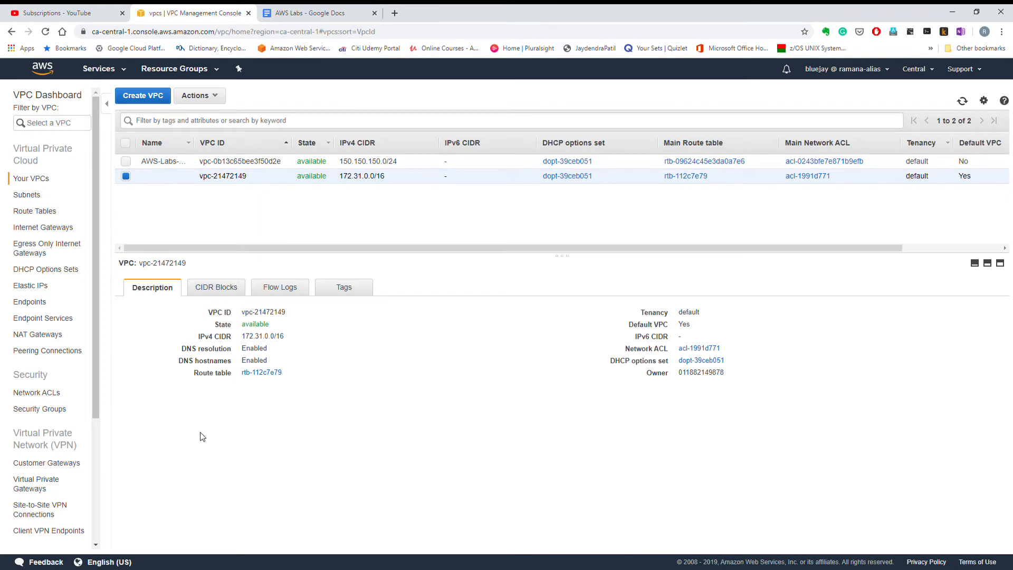
{"action": "left_click", "coordinate": [31, 197]}
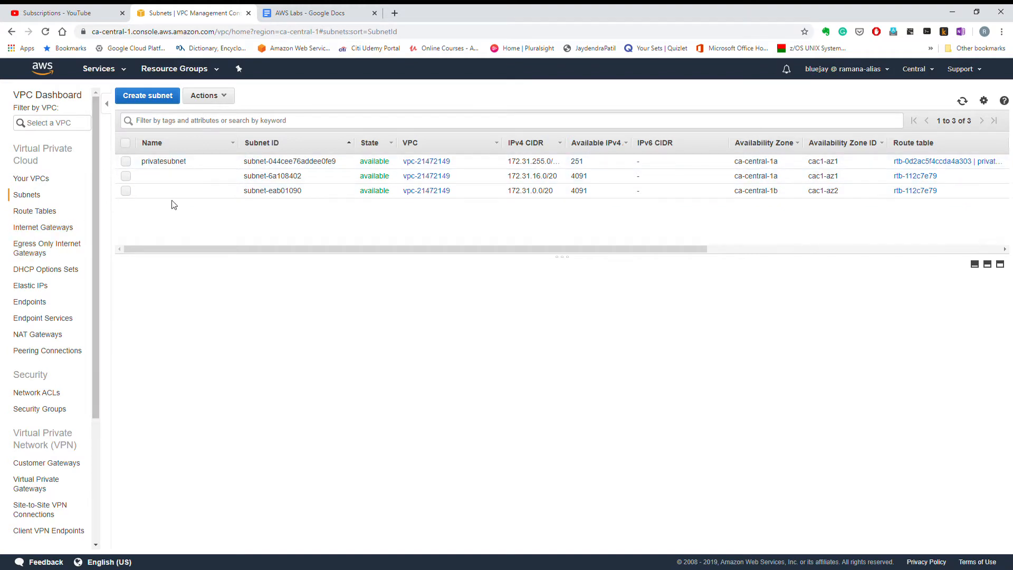
{"action": "left_click", "coordinate": [132, 163]}
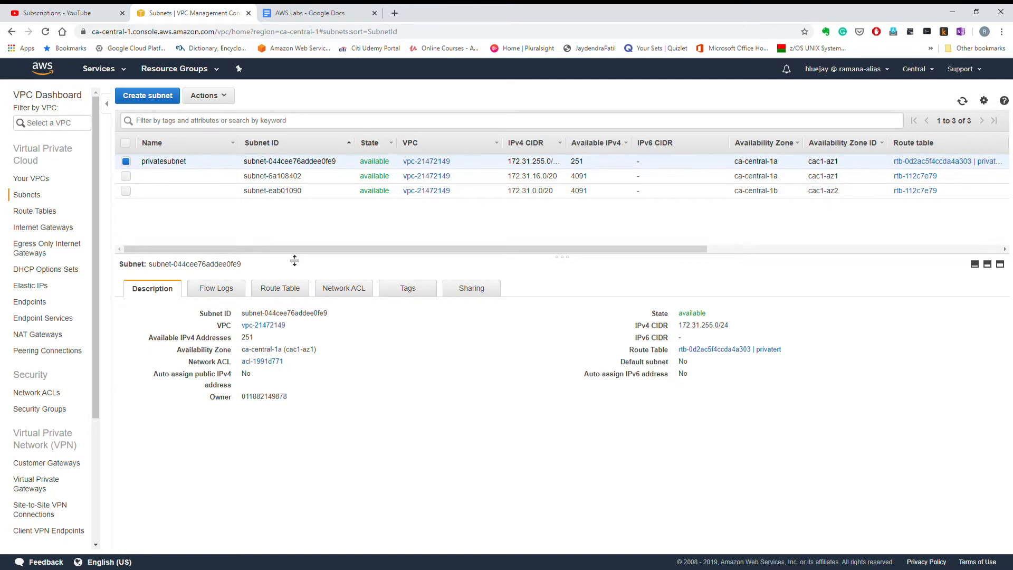
{"action": "left_click", "coordinate": [225, 96]}
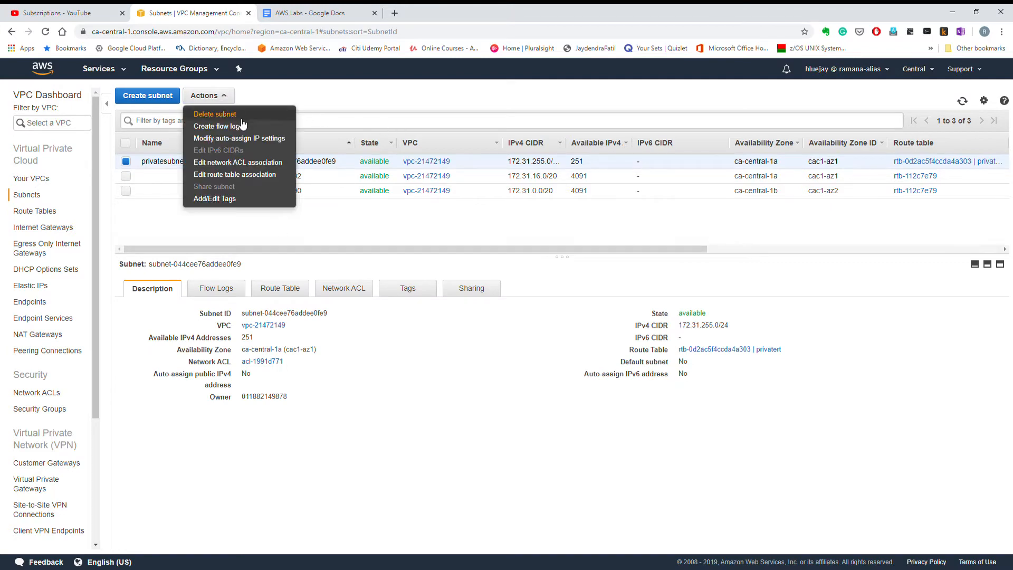
{"action": "left_click", "coordinate": [216, 114]}
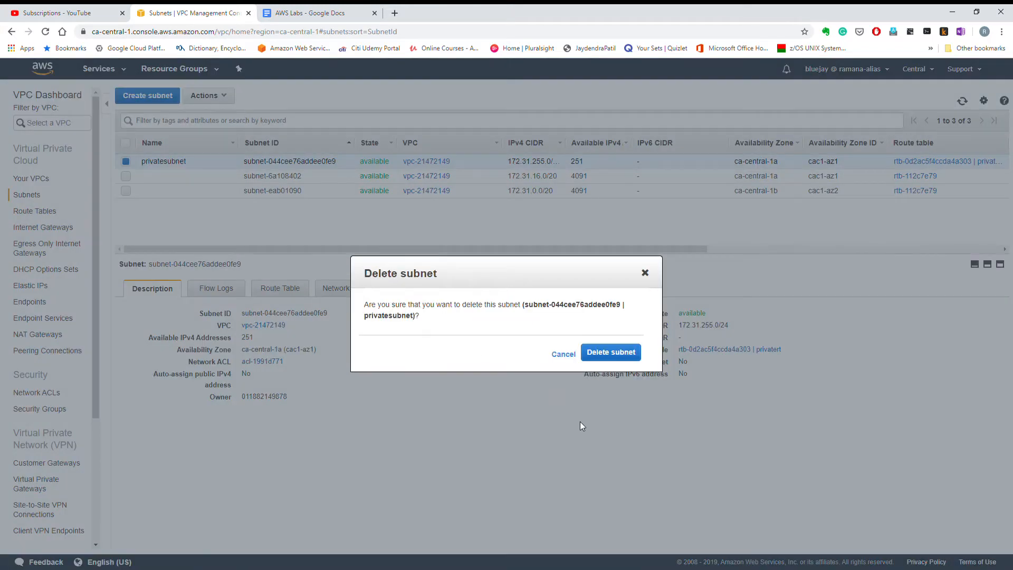
{"action": "left_click", "coordinate": [611, 352]}
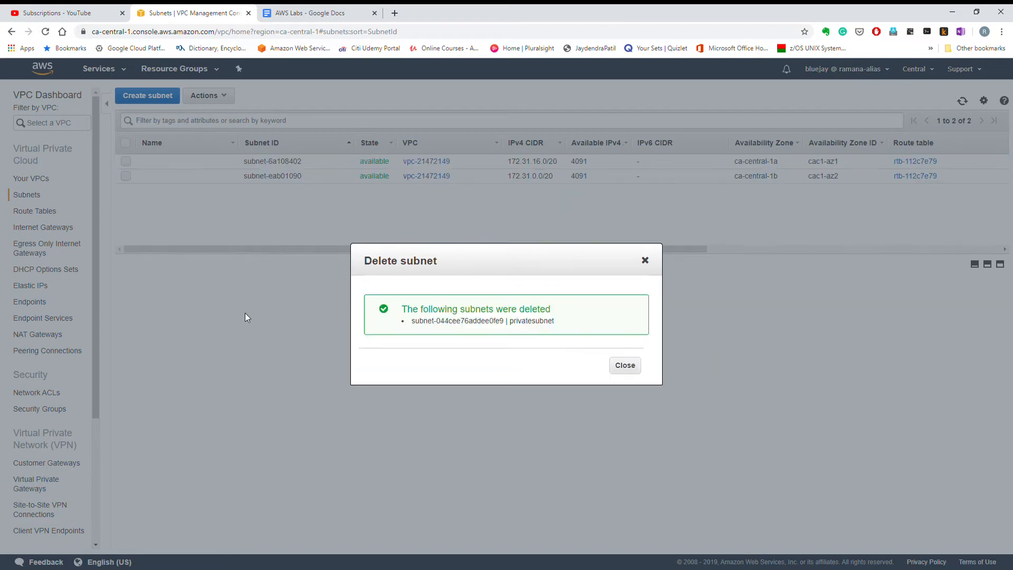
{"action": "left_click", "coordinate": [624, 368]}
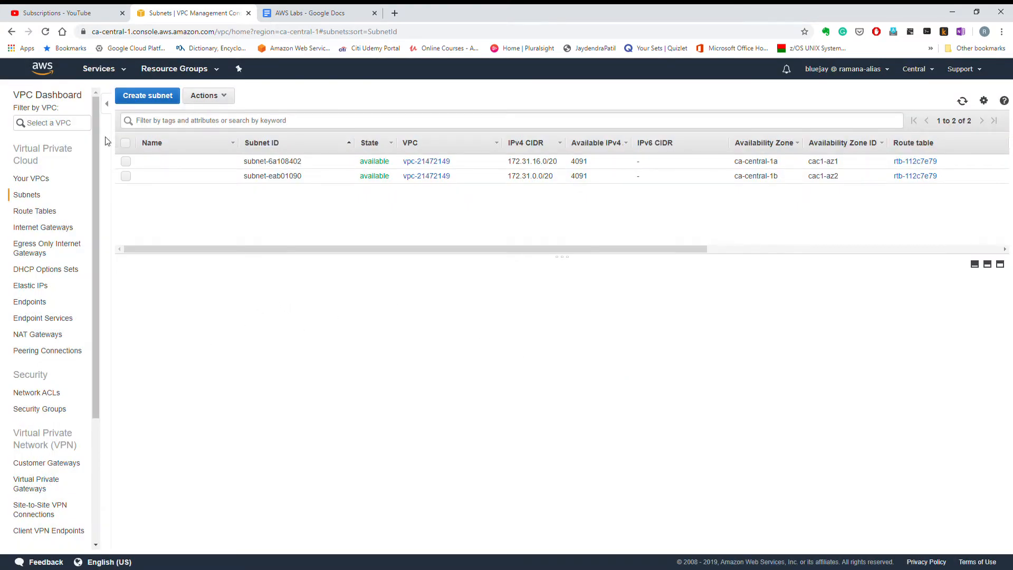
Start a new subnet named private-sub in AWS-Labs-VPC with the availability zone ca-central-1a.
{"action": "left_click", "coordinate": [165, 100]}
{"action": "left_click", "coordinate": [261, 169]}
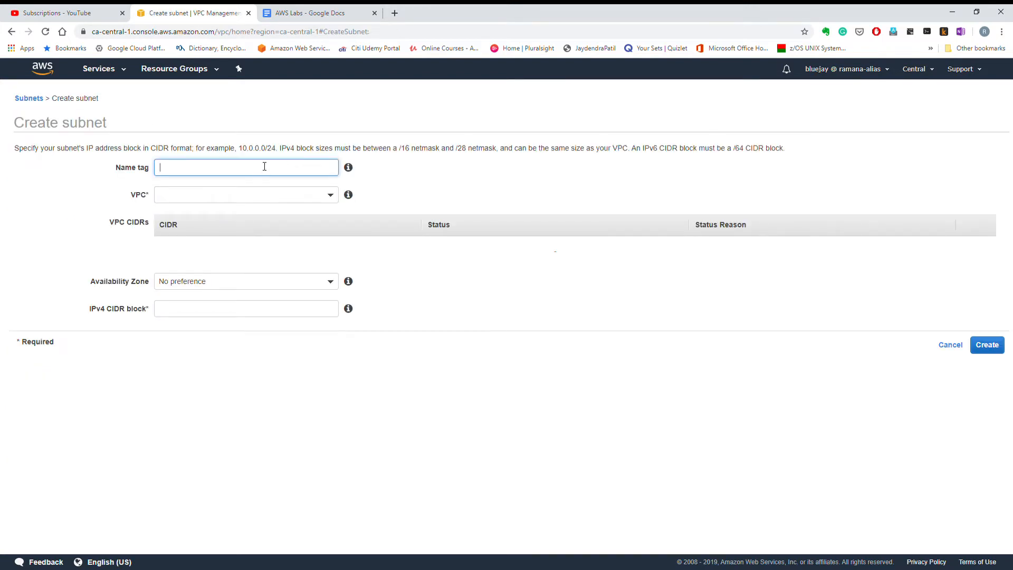
{"action": "type", "text": "private-sub"}
{"action": "left_click", "coordinate": [335, 196]}
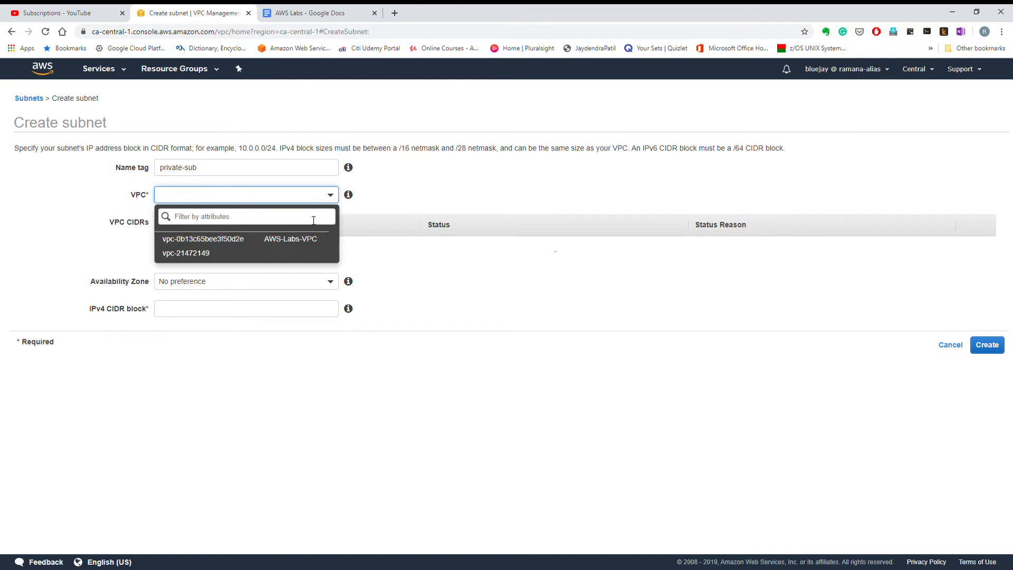
{"action": "left_click", "coordinate": [298, 242]}
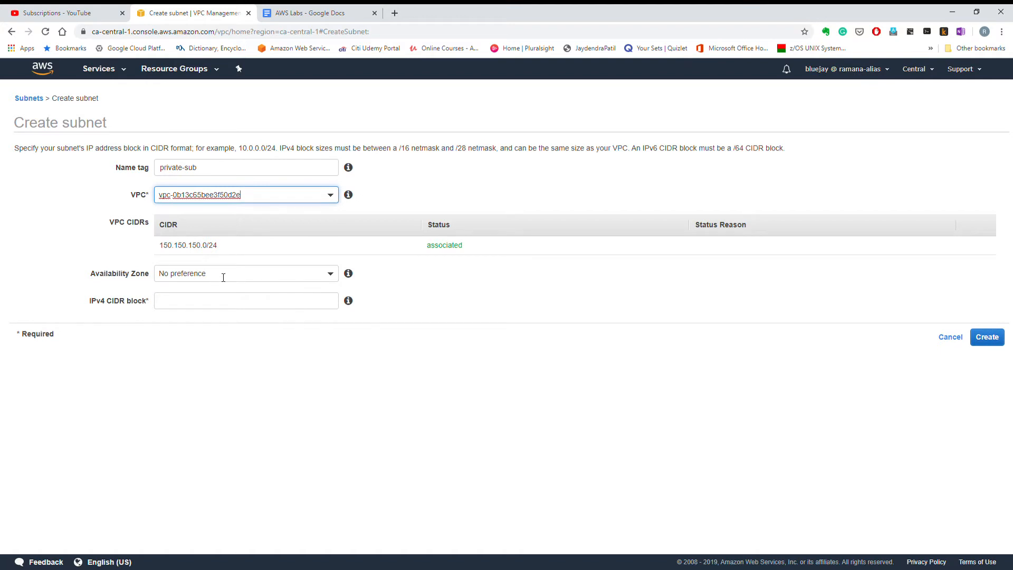
{"action": "left_click", "coordinate": [335, 280]}
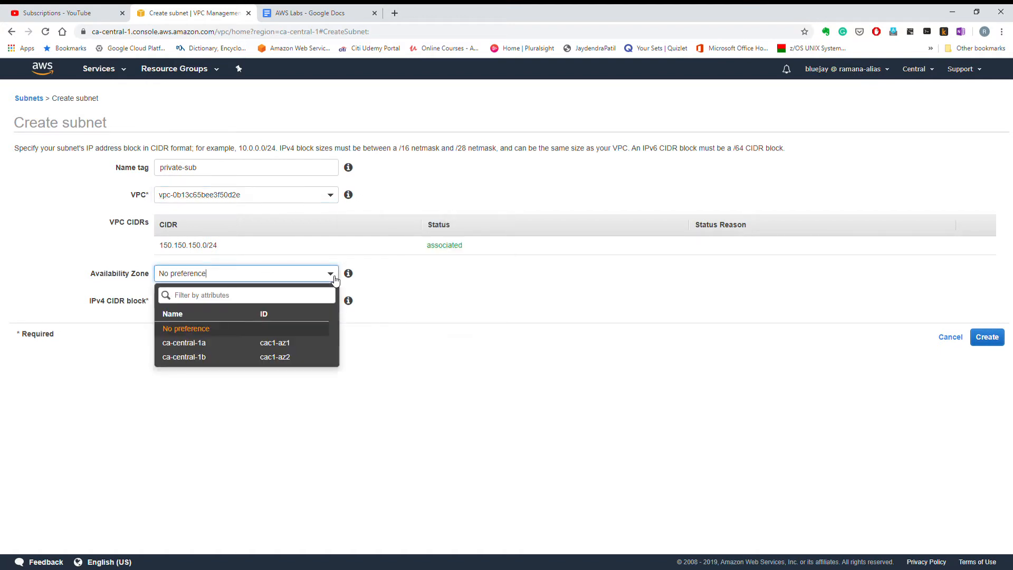
{"action": "left_click", "coordinate": [274, 346]}
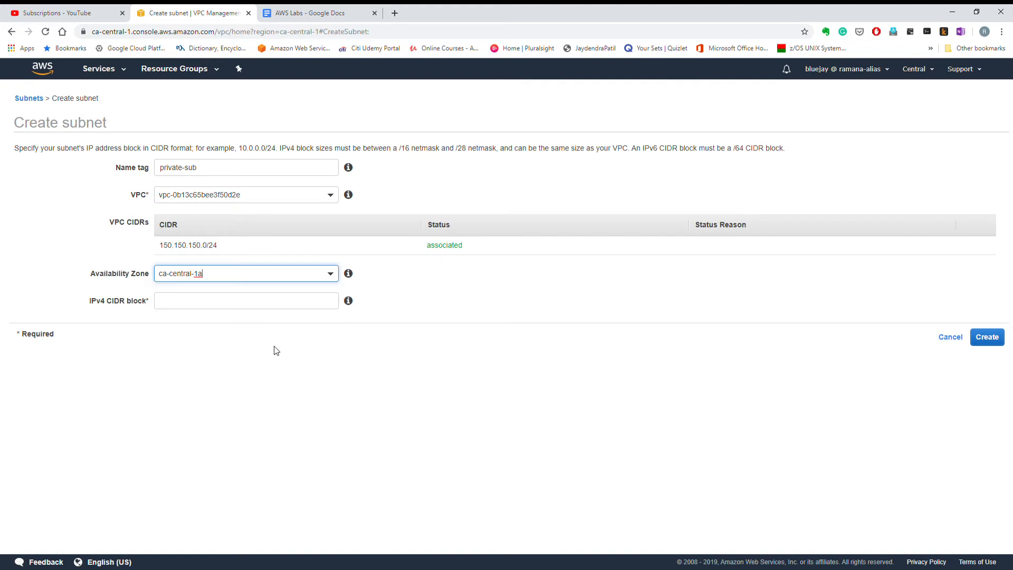
Set the new subnet's IPv4 CIDR block to 150.150.150.0/28 and create the subnet.
{"action": "left_click", "coordinate": [204, 306]}
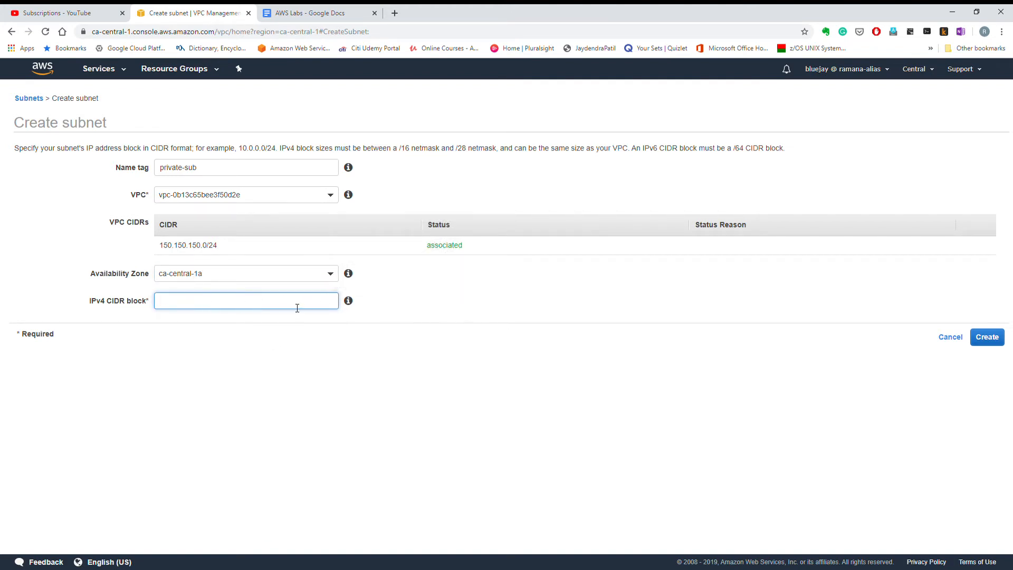
{"action": "type", "text": "14"}
{"action": "type", "text": "50"}
{"action": "type", "text": ".150"}
{"action": "type", "text": ".150"}
{"action": "type", "text": ".0"}
{"action": "type", "text": "28"}
{"action": "left_click", "coordinate": [994, 342]}
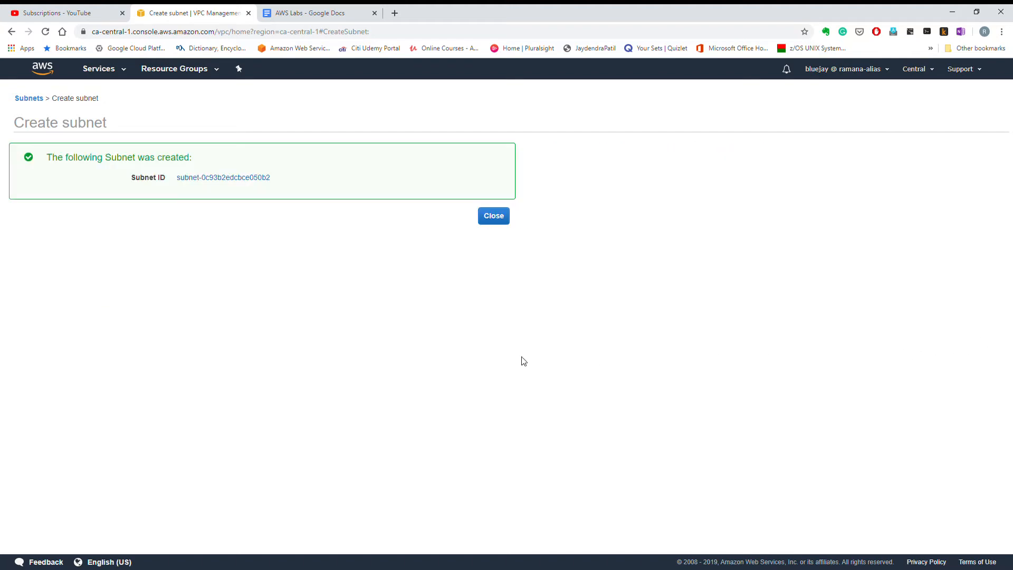
Close the confirmation and start a new subnet named public-subnet in AWS-Labs-VPC with the availability zone ca-central-1b.
{"action": "left_click", "coordinate": [499, 218]}
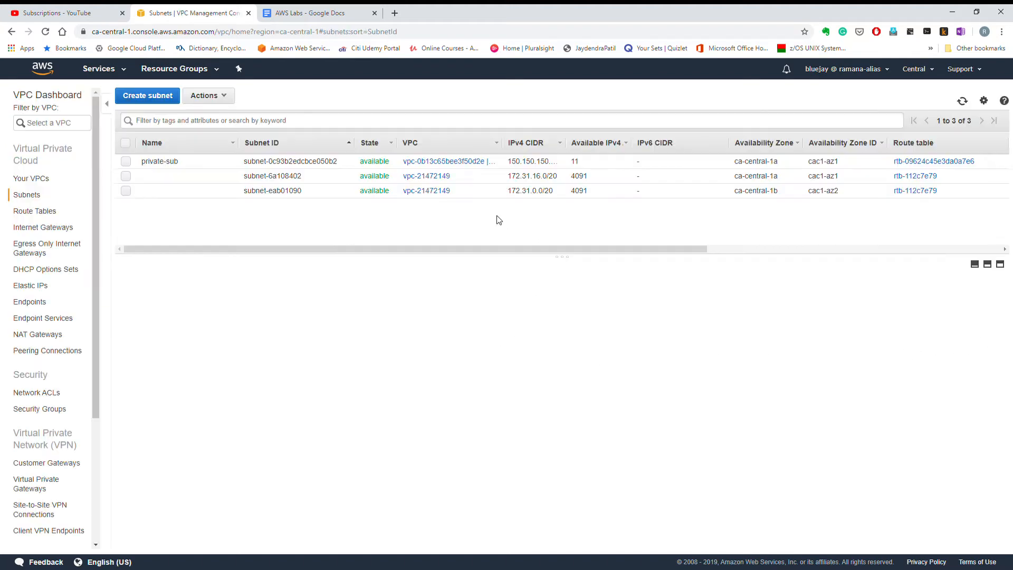
{"action": "left_click", "coordinate": [164, 99]}
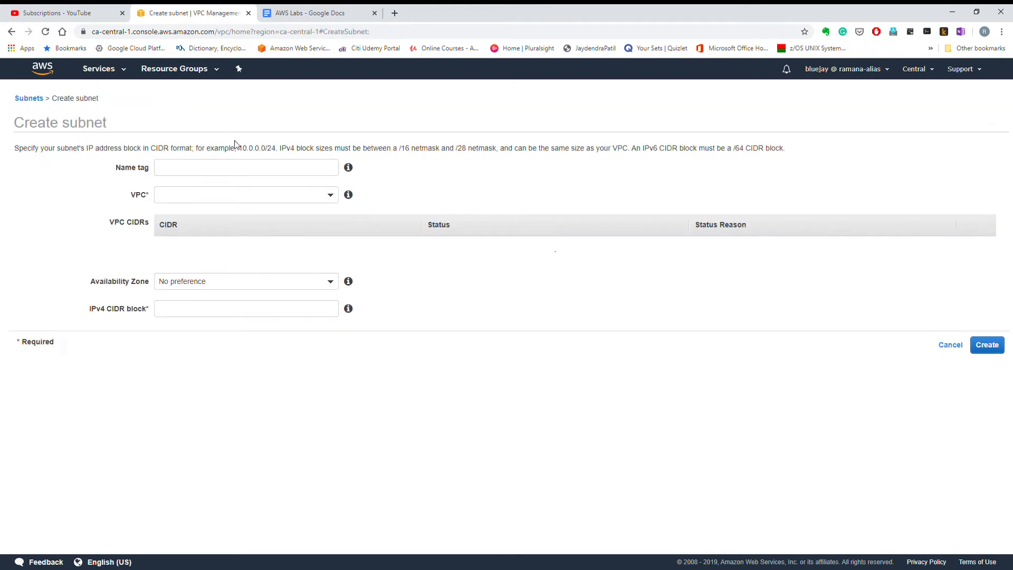
{"action": "left_click", "coordinate": [220, 167]}
{"action": "type", "text": "pr"}
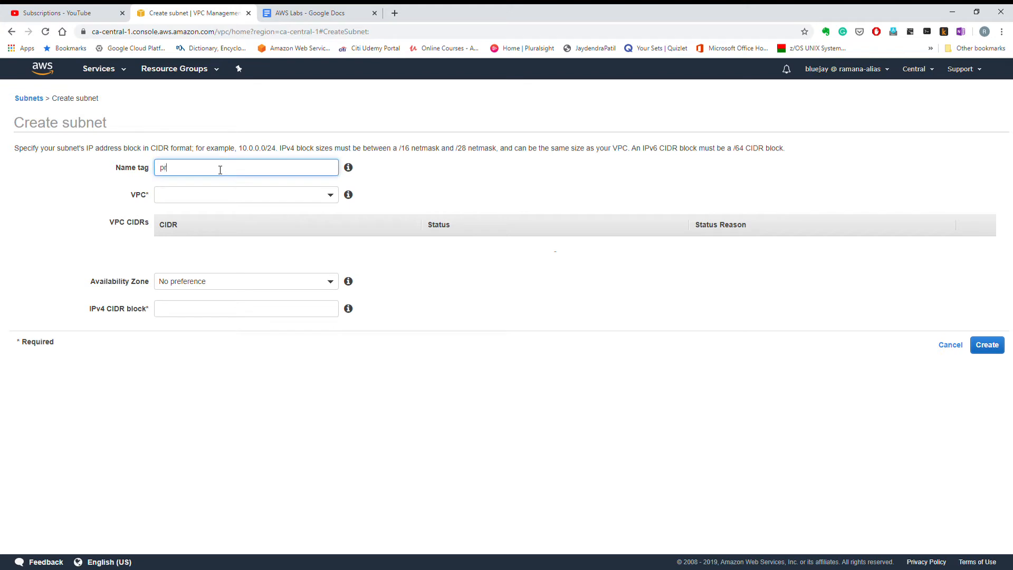
{"action": "type", "text": "ublic-subnet"}
{"action": "left_click", "coordinate": [333, 197]}
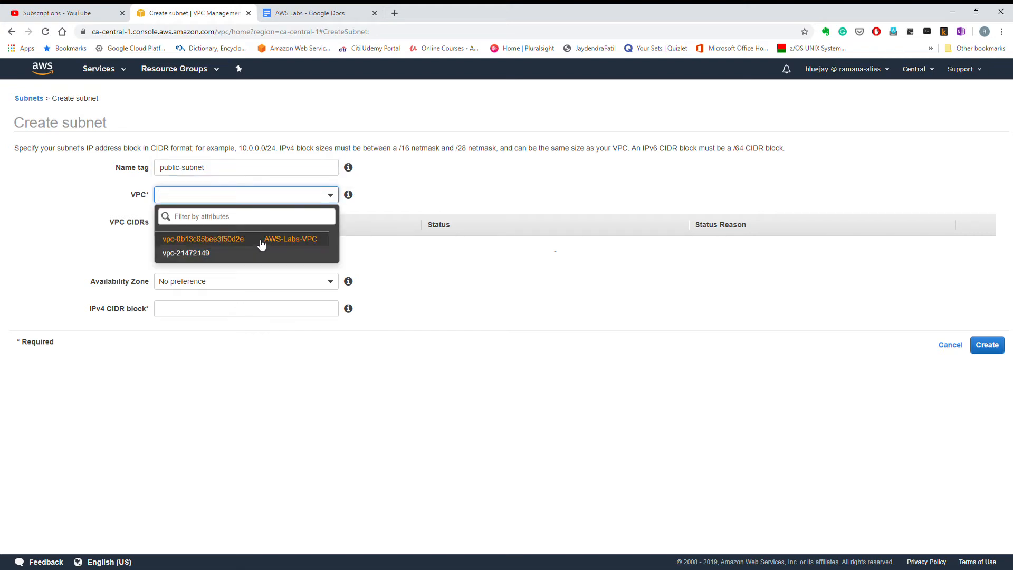
{"action": "left_click", "coordinate": [261, 238]}
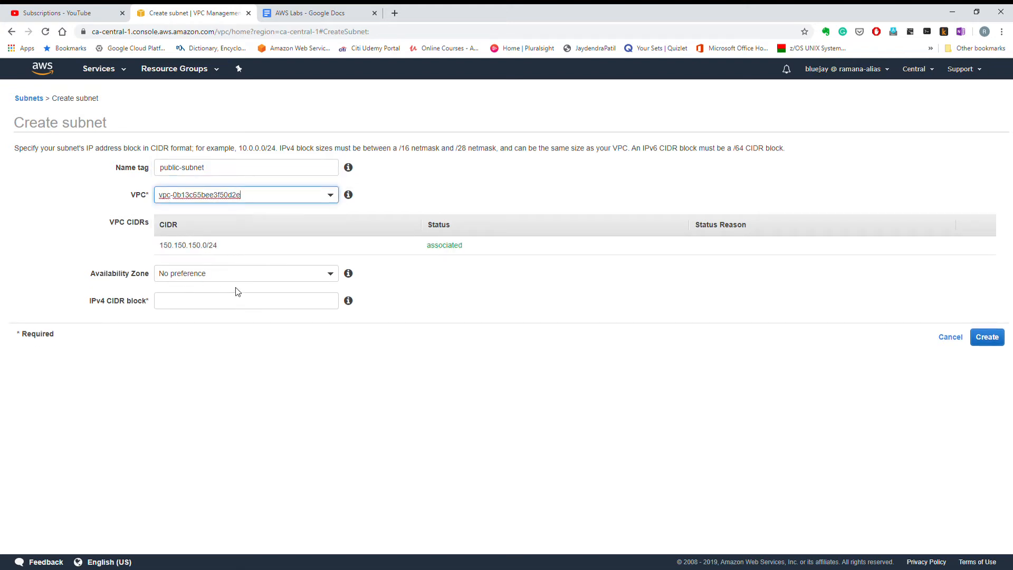
{"action": "left_click", "coordinate": [331, 277]}
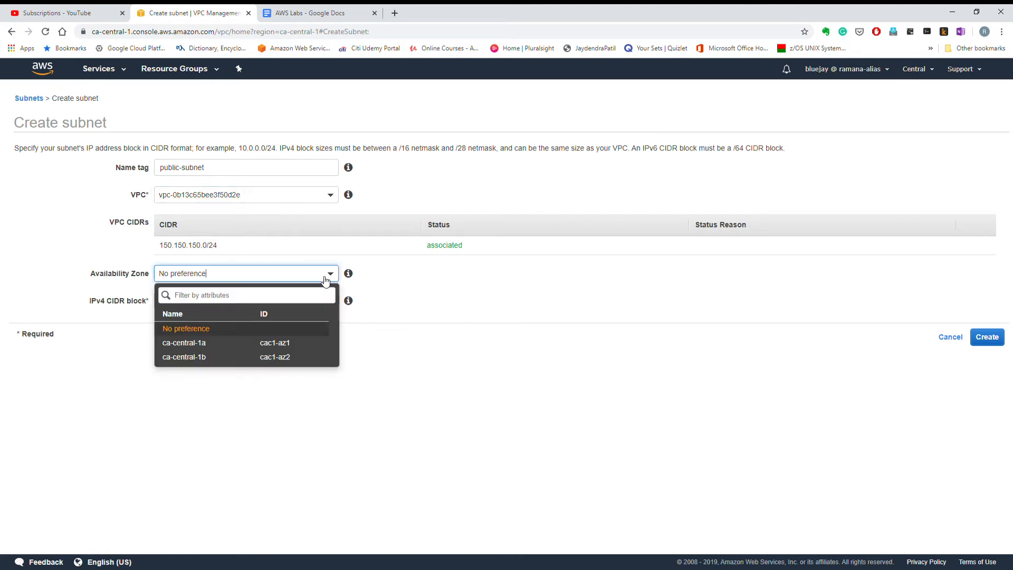
{"action": "left_click", "coordinate": [287, 358]}
Begin the subnet's IPv4 CIDR block with 150.150.150., add a new line under the address calculation in Google Docs, and return to the AWS console.
{"action": "left_click", "coordinate": [207, 304]}
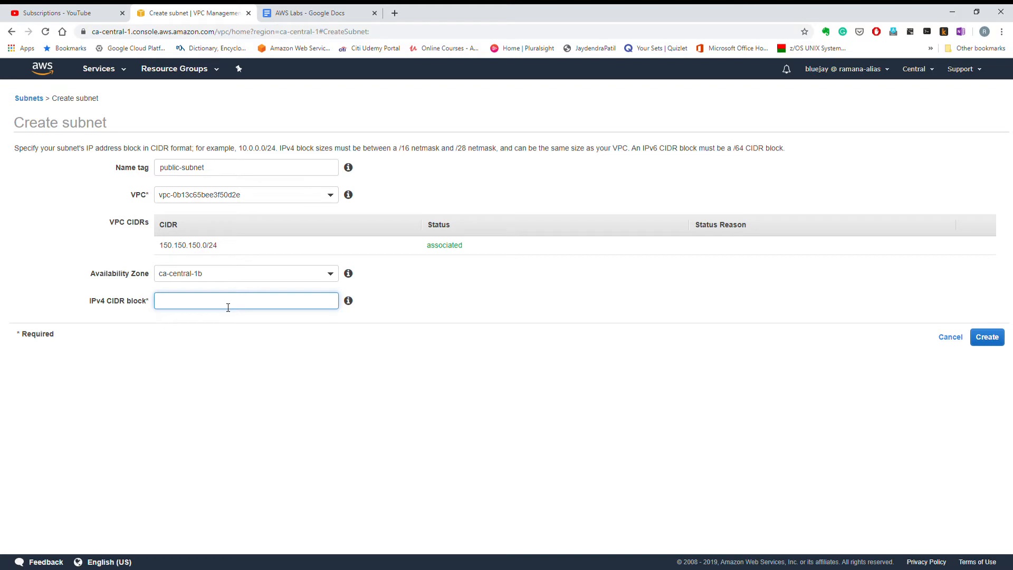
{"action": "type", "text": "150.150.150."}
{"action": "left_click", "coordinate": [317, 13]}
{"action": "left_click", "coordinate": [366, 513]}
{"action": "key", "text": "Return"}
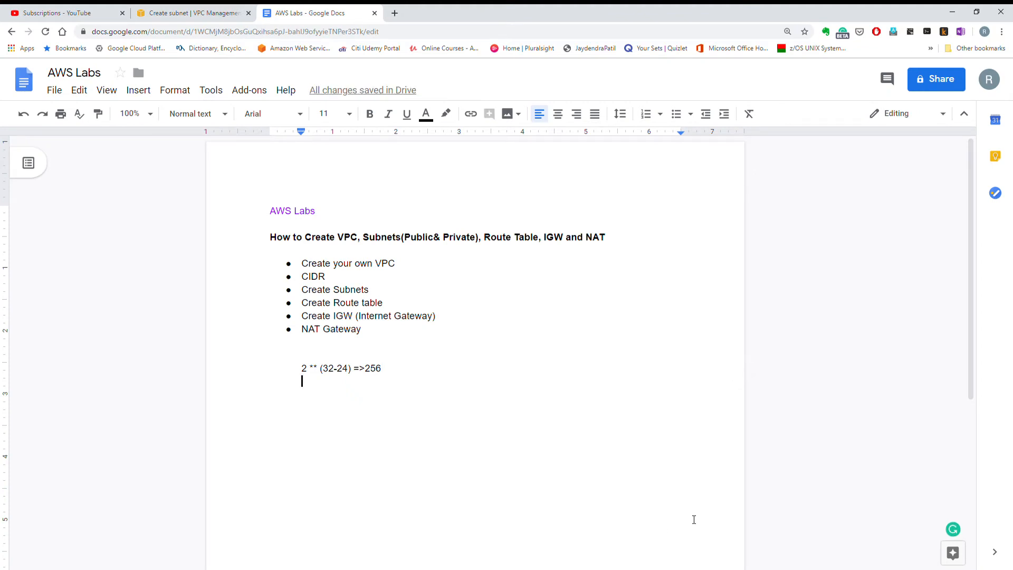
{"action": "left_click", "coordinate": [193, 14]}
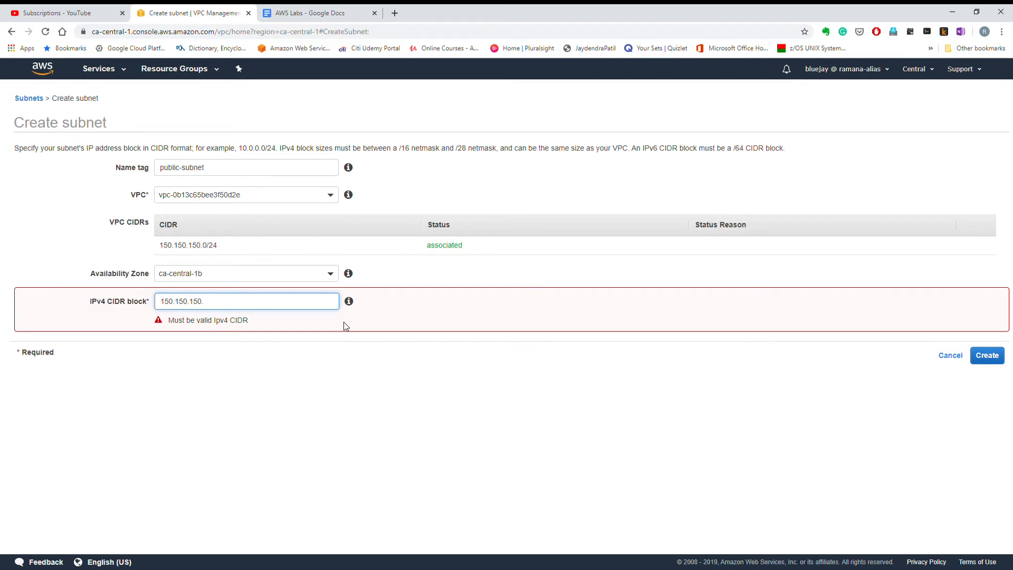
Complete the IPv4 CIDR block as 150.150.150.12/28 and try to create the subnet.
{"action": "type", "text": "16"}
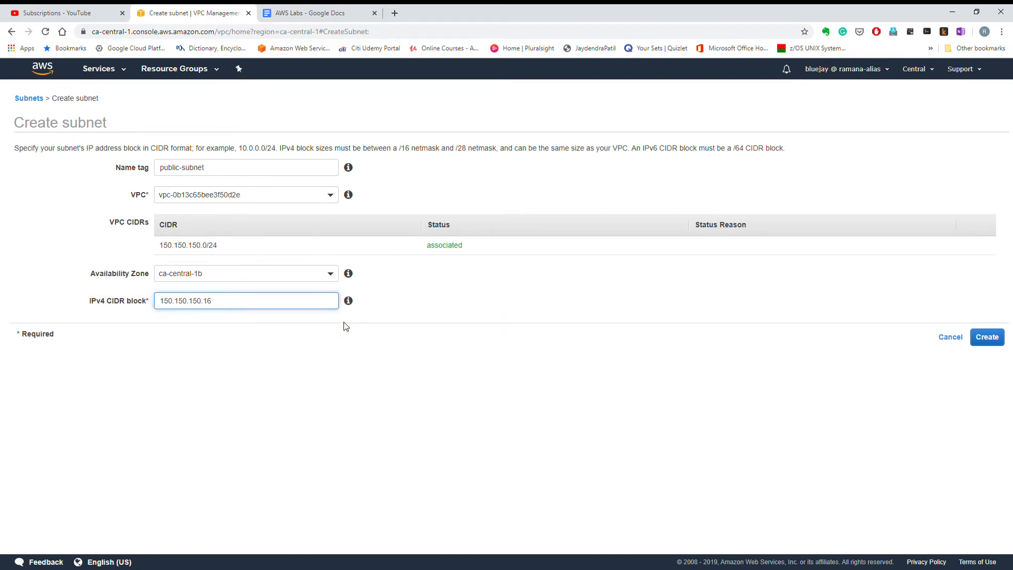
{"action": "key", "text": "BackSpace"}
{"action": "type", "text": "2/28"}
{"action": "left_click", "coordinate": [989, 338]}
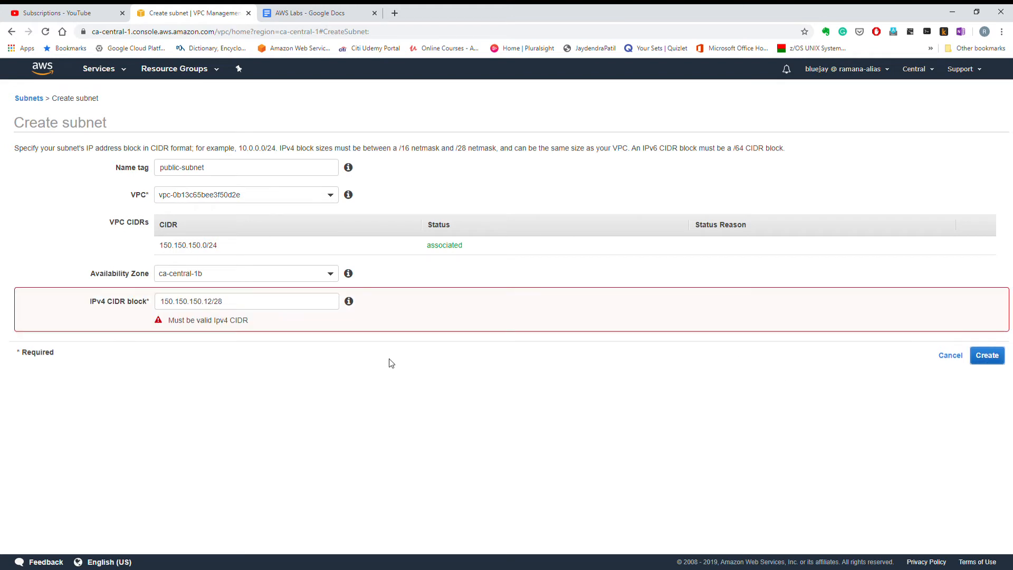
Correct the IPv4 CIDR block to 150.150.150.16/28 and submit the subnet for creation.
{"action": "left_click", "coordinate": [212, 305]}
{"action": "key", "text": "Delete"}
{"action": "type", "text": "6"}
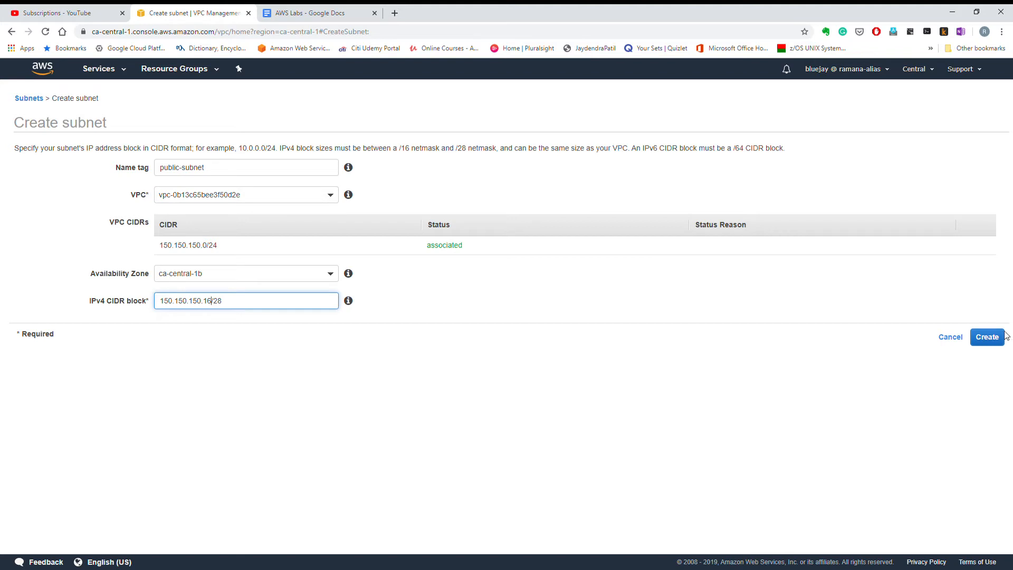
{"action": "left_click", "coordinate": [987, 337]}
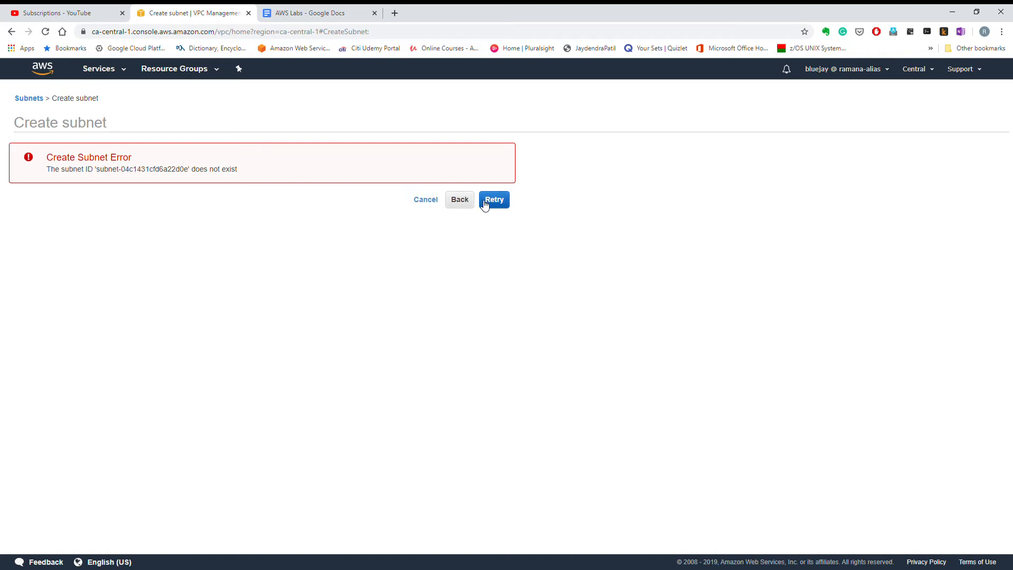
Go back to the subnet form, change the availability zone to ca-central-1a, create the subnet again and close the confirmation.
{"action": "left_click", "coordinate": [458, 200]}
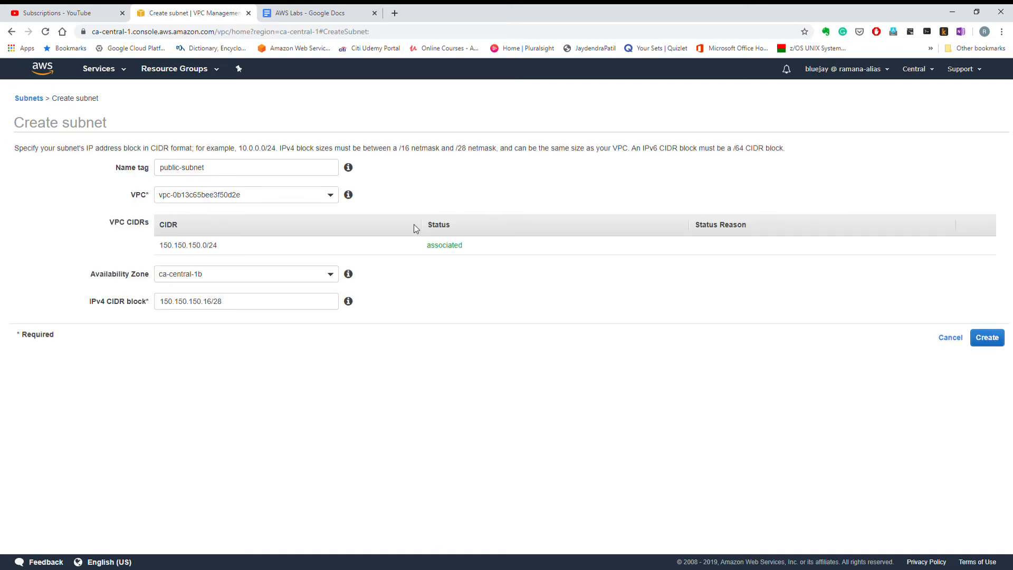
{"action": "left_click", "coordinate": [209, 302]}
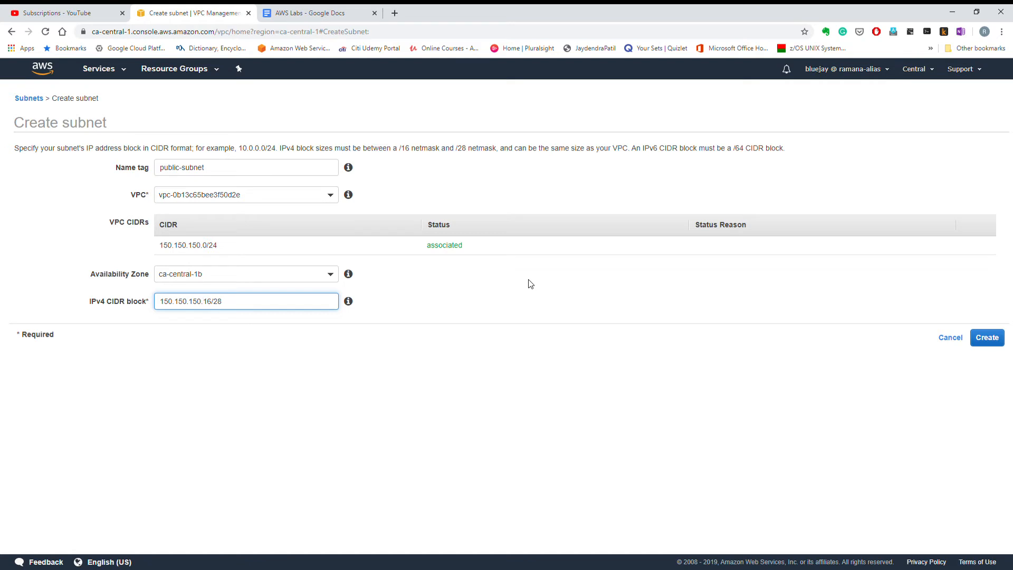
{"action": "left_click", "coordinate": [330, 274]}
{"action": "left_click", "coordinate": [279, 344]}
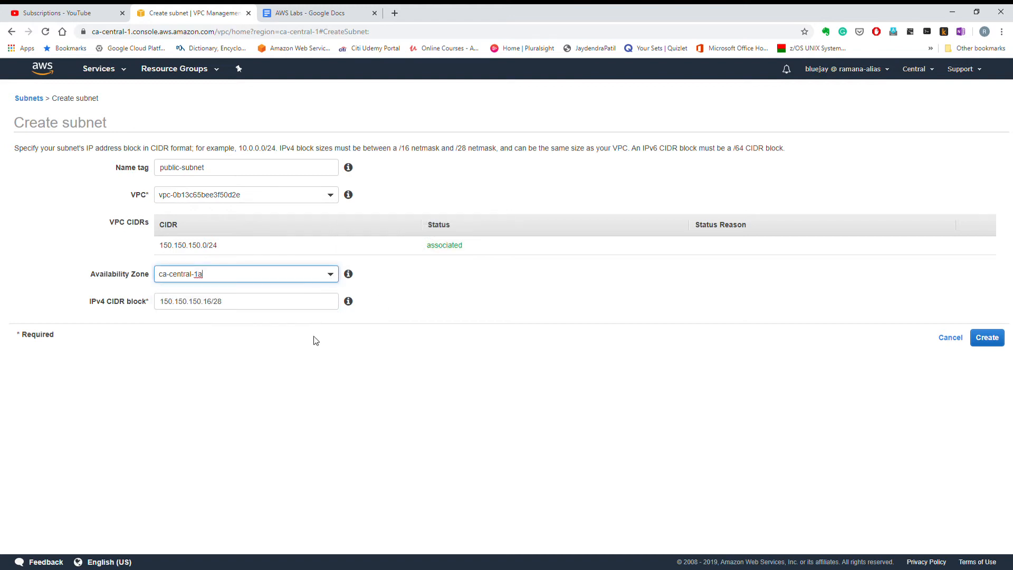
{"action": "left_click", "coordinate": [995, 340]}
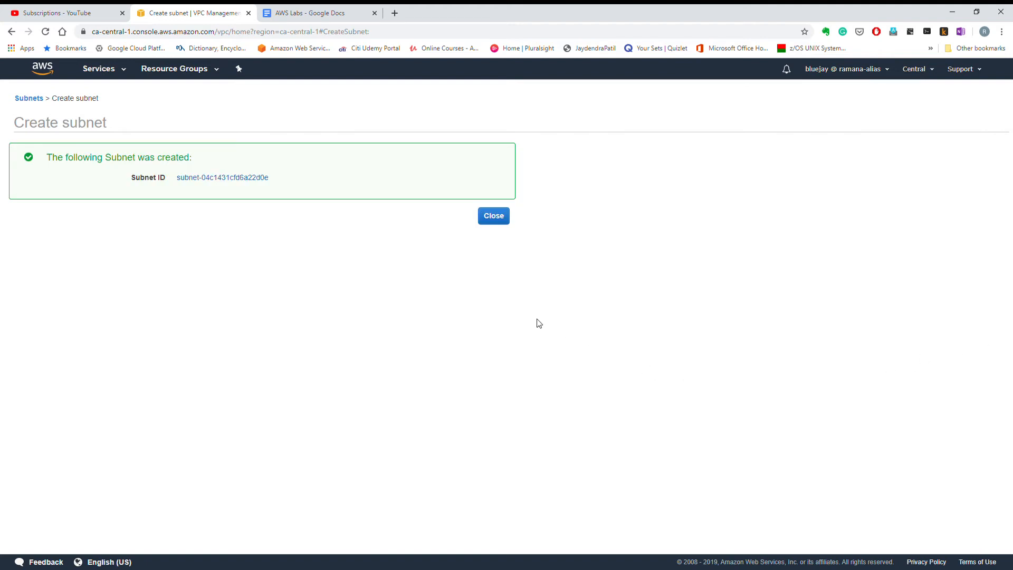
{"action": "left_click", "coordinate": [503, 218]}
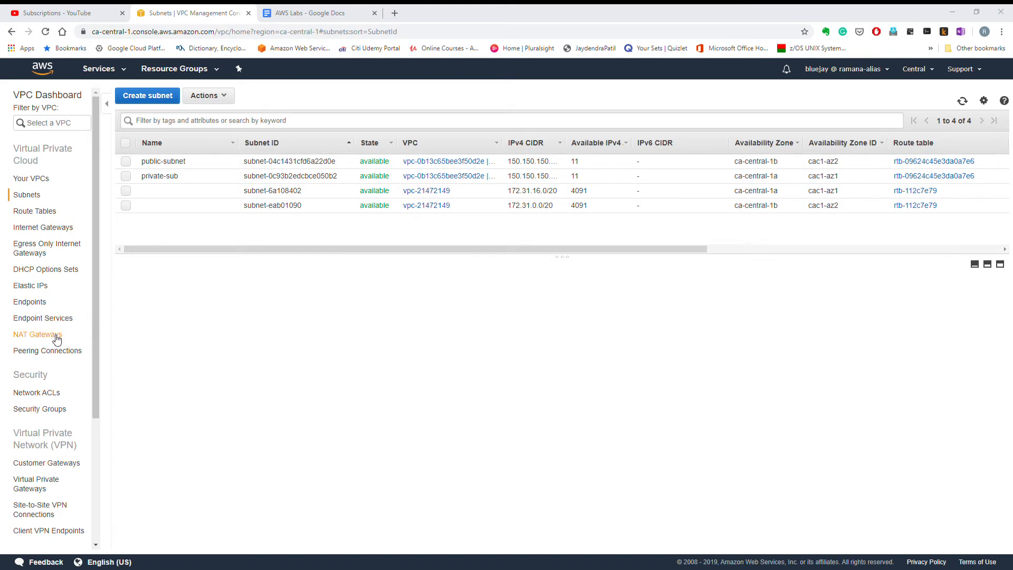
In the route table list, widen the VPC ID column and name the AWS-Labs-VPC main route table public.
{"action": "left_click", "coordinate": [53, 212]}
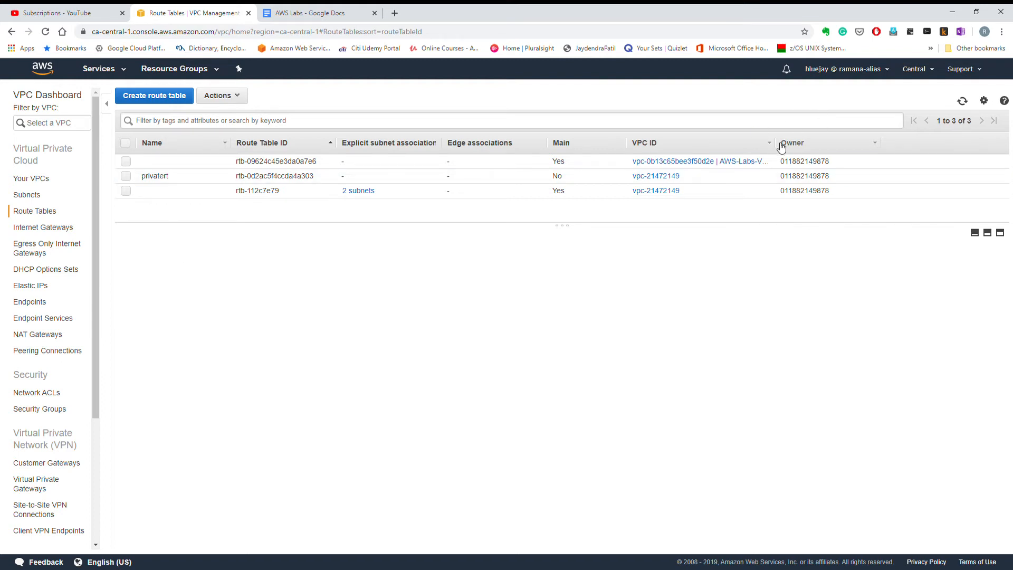
{"action": "left_click_drag", "start_coordinate": [776, 146], "coordinate": [796, 148]}
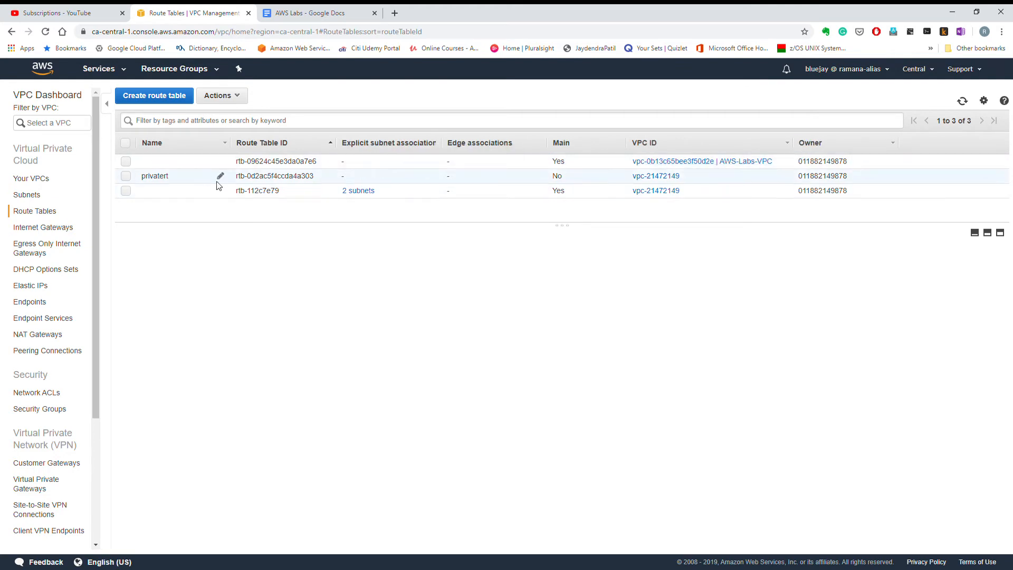
{"action": "left_click", "coordinate": [220, 161]}
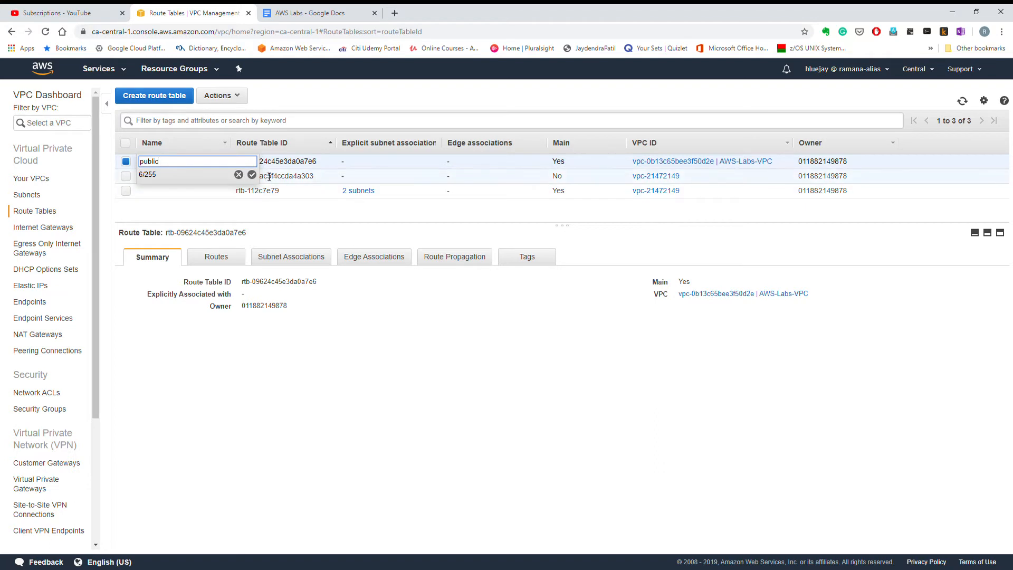
{"action": "left_click", "coordinate": [251, 175]}
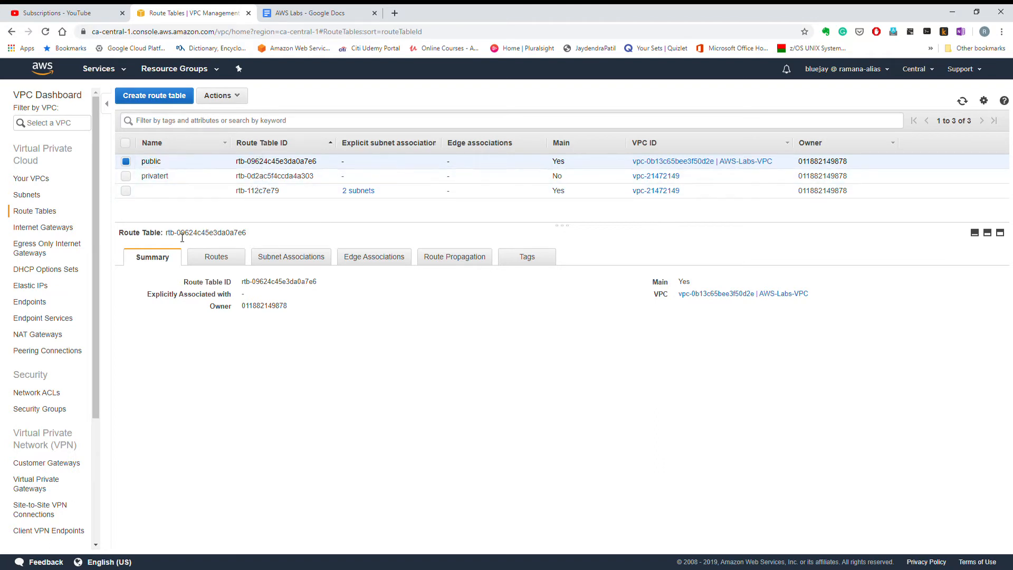
Create a route table named private in AWS-Labs-VPC and close the confirmation.
{"action": "left_click", "coordinate": [178, 95]}
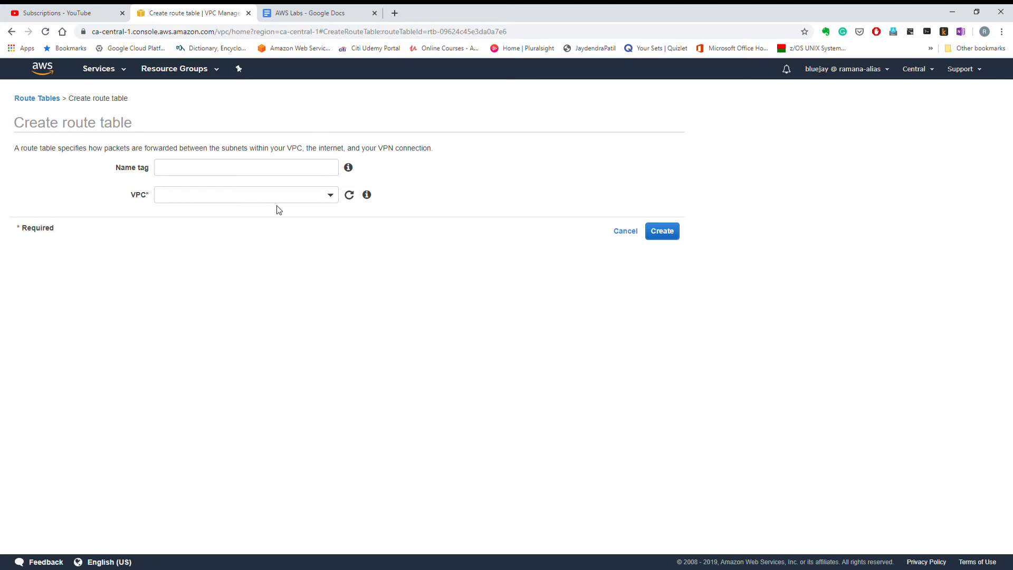
{"action": "left_click", "coordinate": [246, 173]}
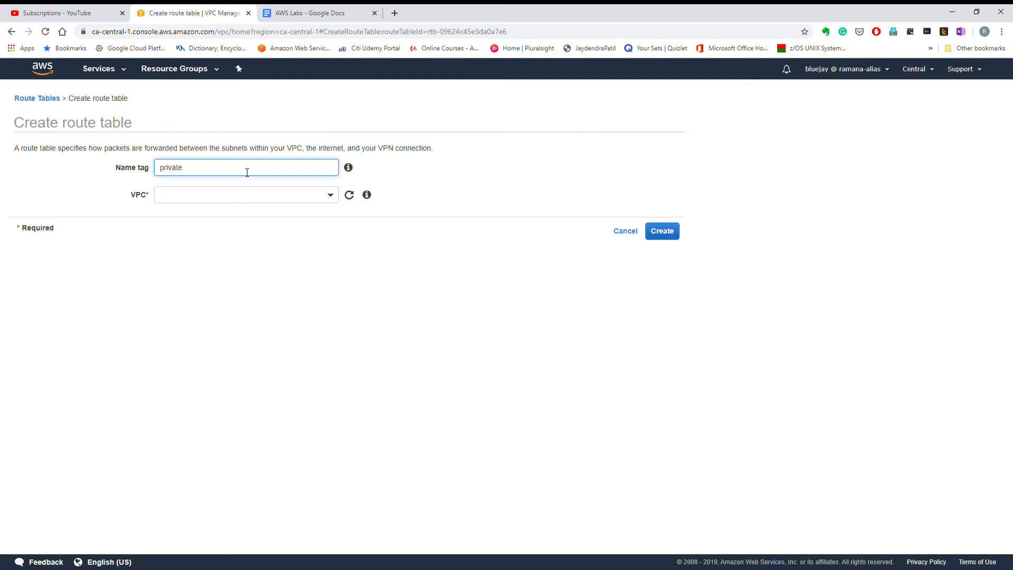
{"action": "left_click", "coordinate": [264, 199]}
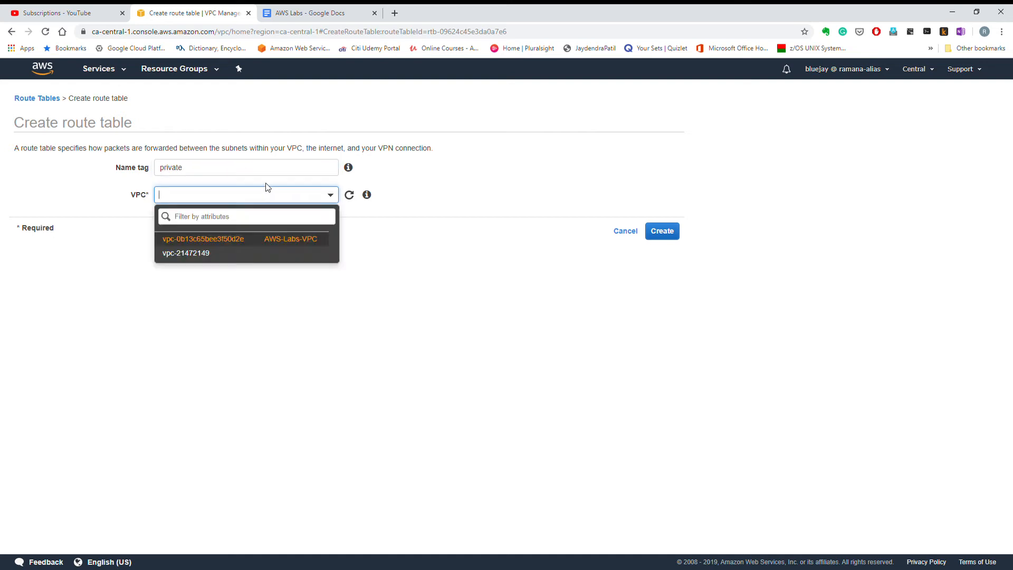
{"action": "left_click", "coordinate": [269, 239]}
{"action": "left_click", "coordinate": [663, 238]}
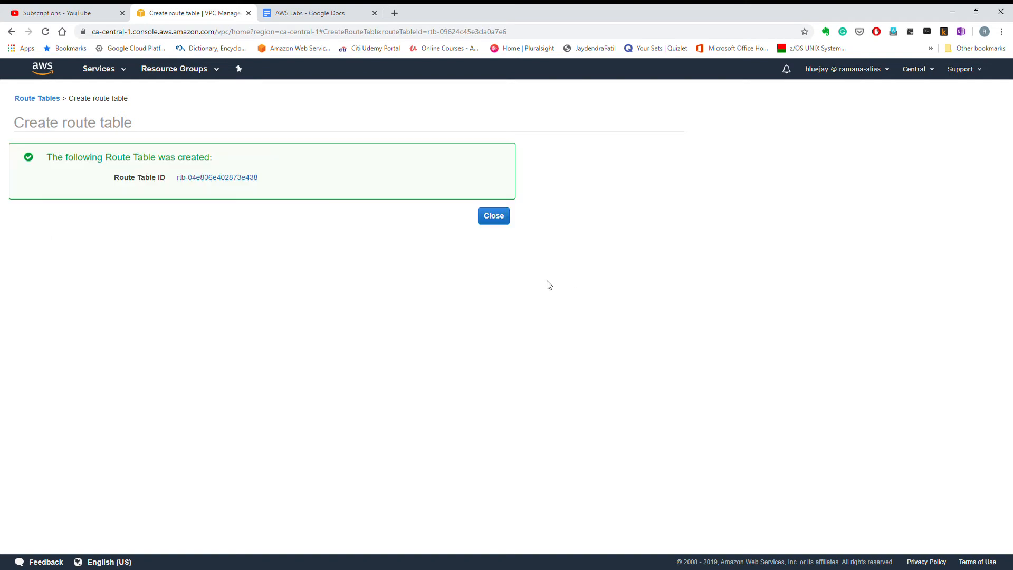
{"action": "left_click", "coordinate": [502, 221]}
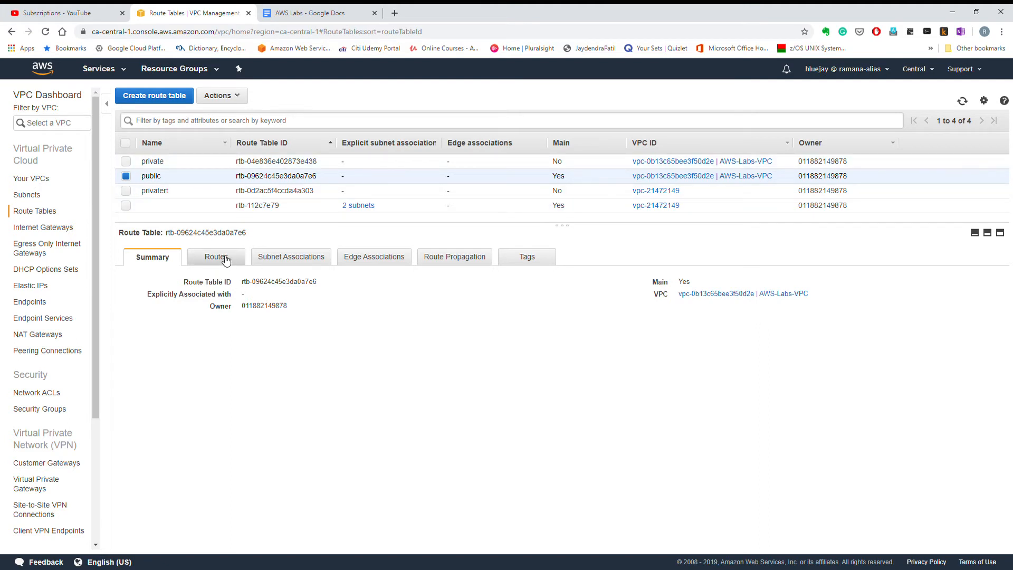
Examine the routes and subnet associations of the private and public route tables.
{"action": "left_click", "coordinate": [292, 258]}
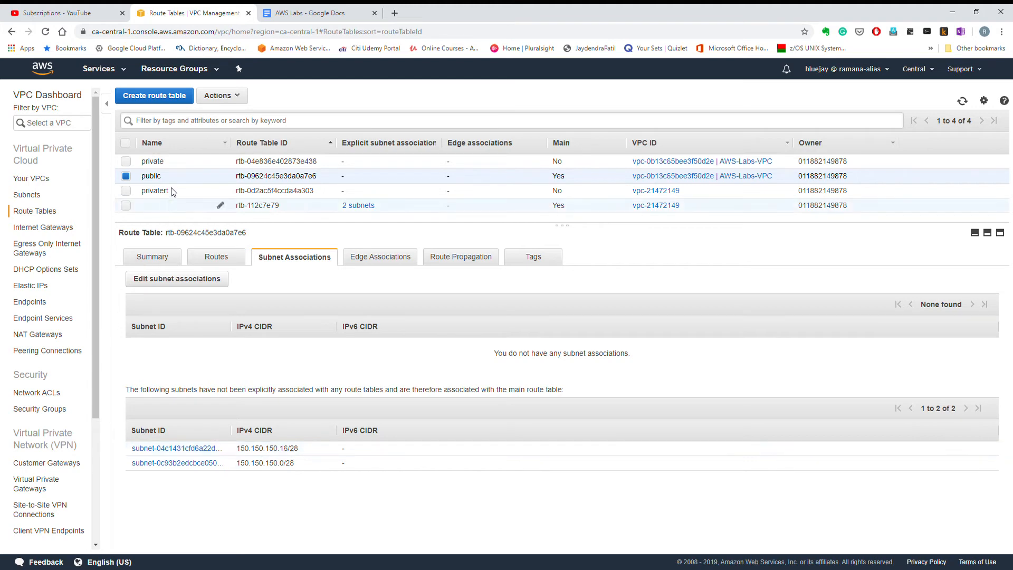
{"action": "left_click", "coordinate": [174, 161]}
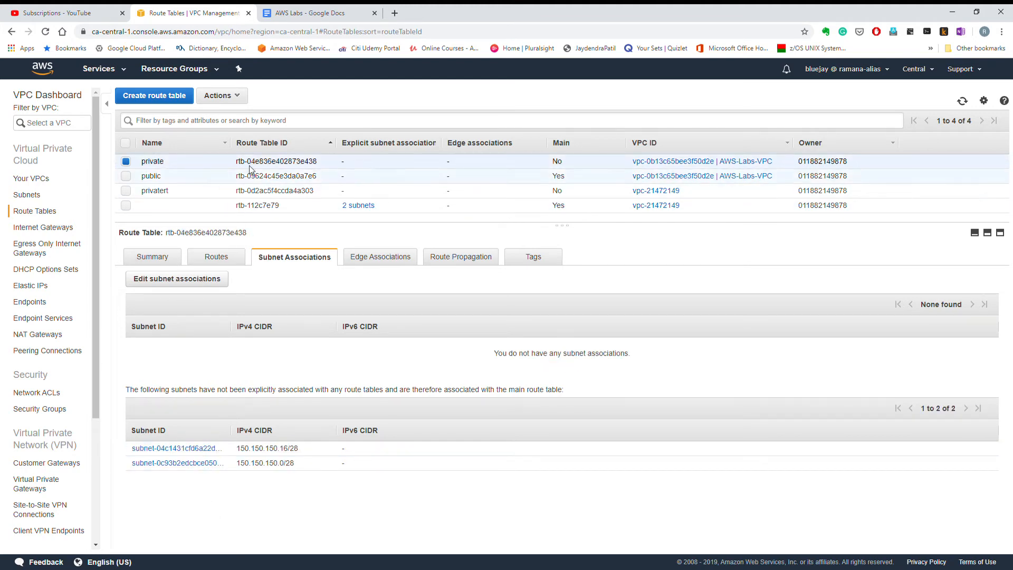
{"action": "left_click", "coordinate": [223, 256]}
{"action": "left_click", "coordinate": [181, 175]}
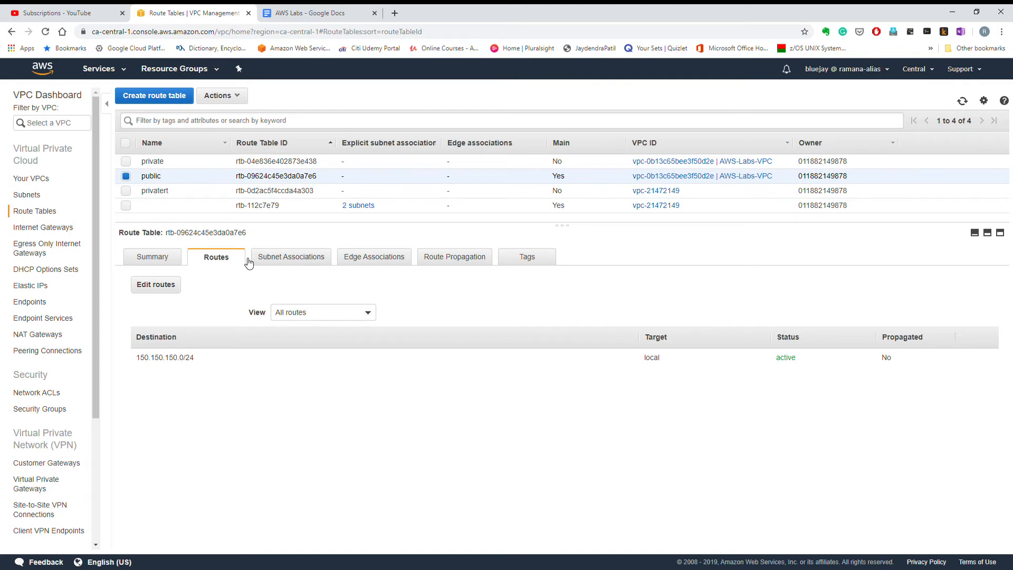
{"action": "left_click", "coordinate": [289, 260]}
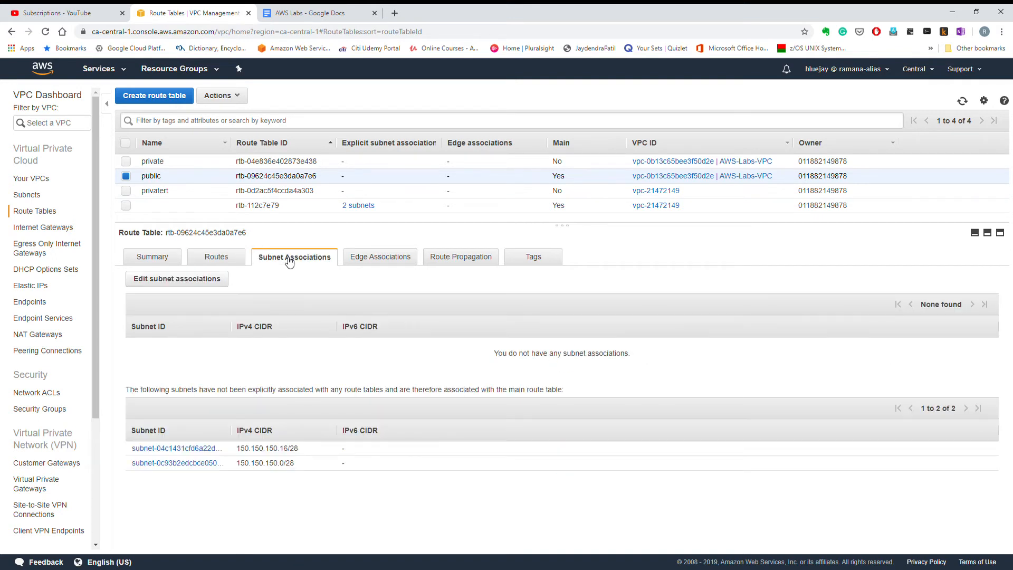
{"action": "left_click", "coordinate": [284, 163]}
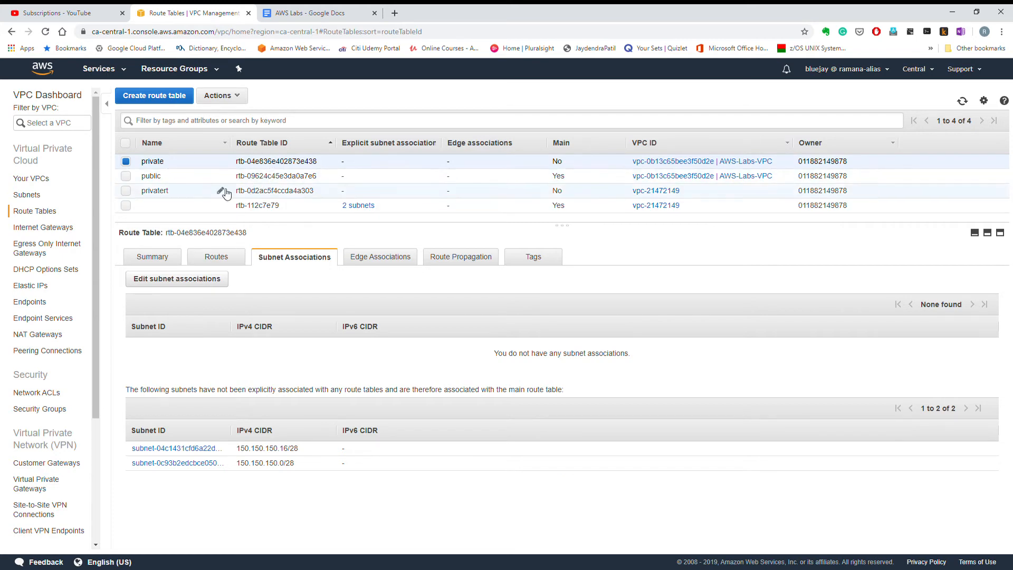
{"action": "left_click", "coordinate": [277, 179]}
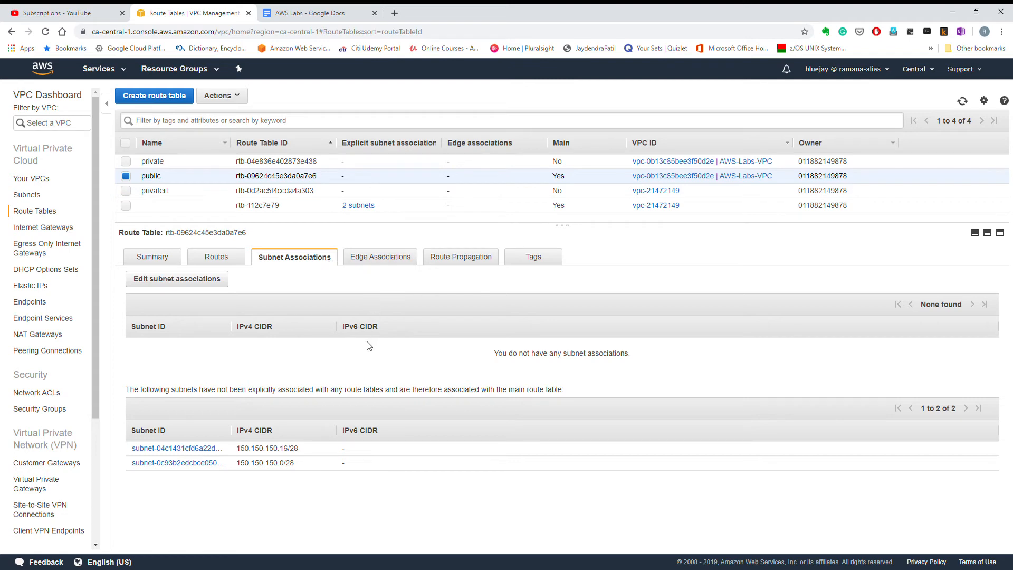
{"action": "left_click", "coordinate": [219, 259]}
{"action": "left_click", "coordinate": [152, 259]}
Associate the private-sub subnet with the public route table and save the association.
{"action": "left_click", "coordinate": [314, 262]}
{"action": "left_click", "coordinate": [197, 278]}
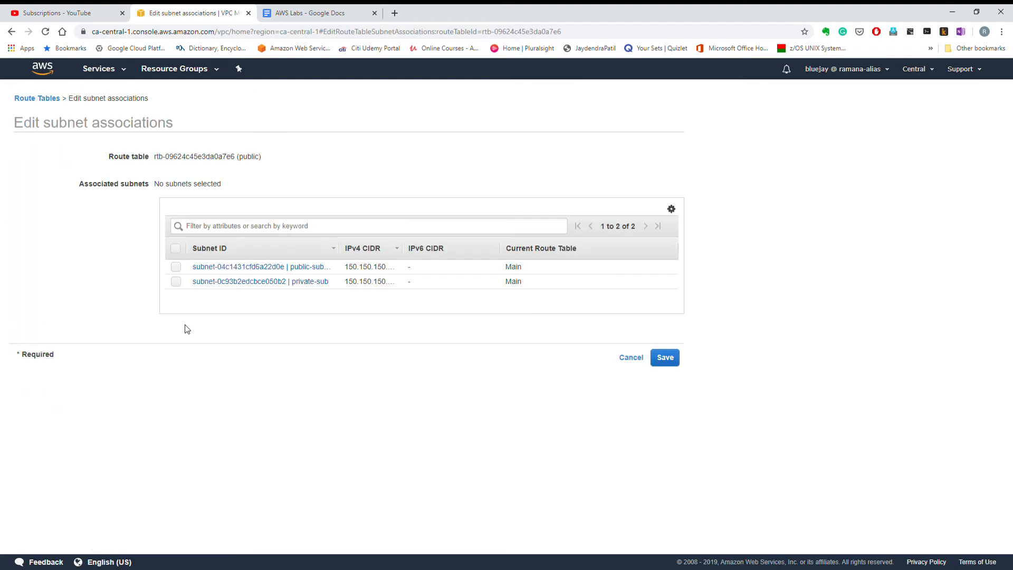
{"action": "left_click", "coordinate": [177, 283]}
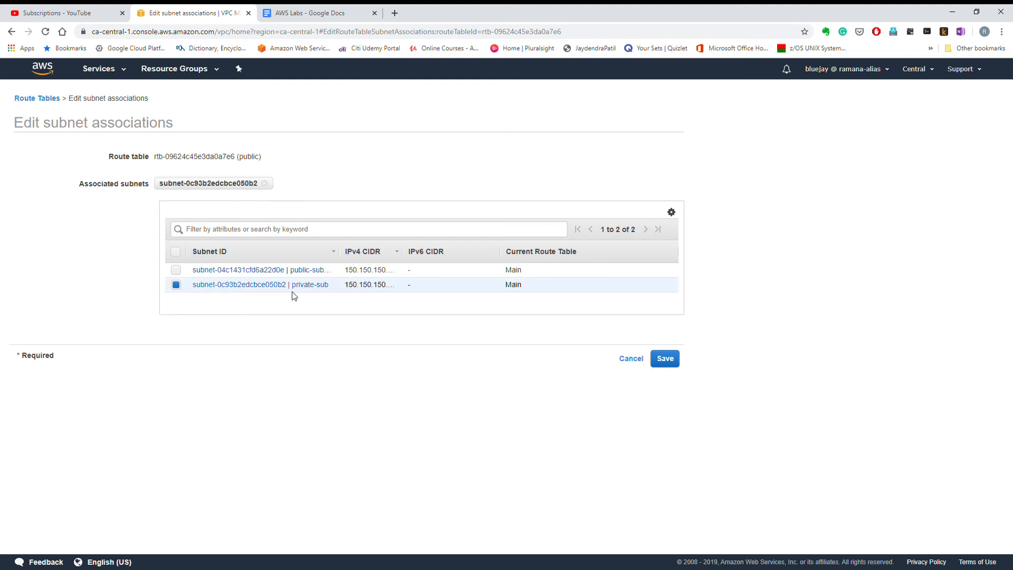
{"action": "left_click", "coordinate": [671, 363]}
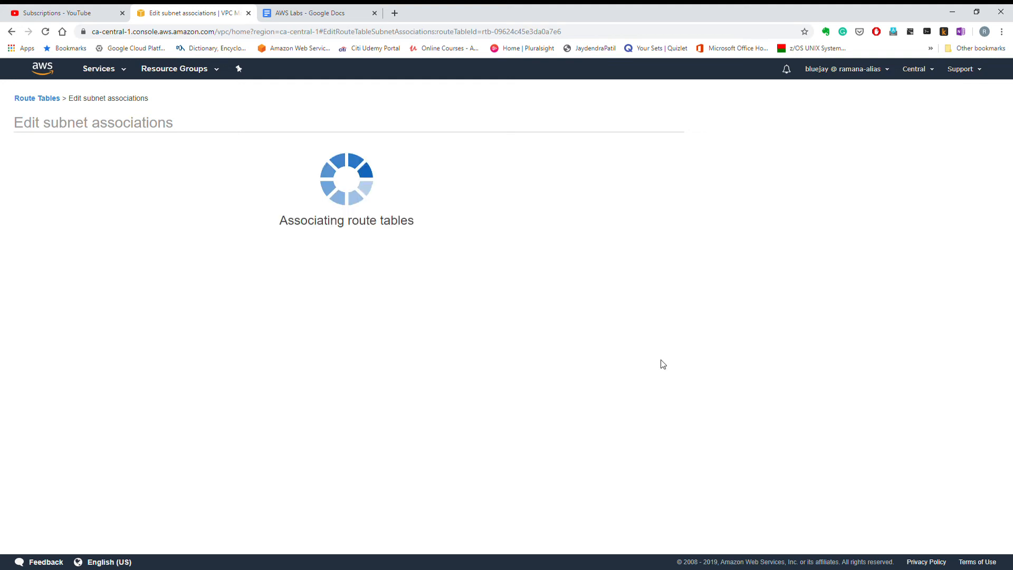
Associate the private-sub subnet with the private route table of AWS-Labs-VPC and save.
{"action": "left_click", "coordinate": [240, 160]}
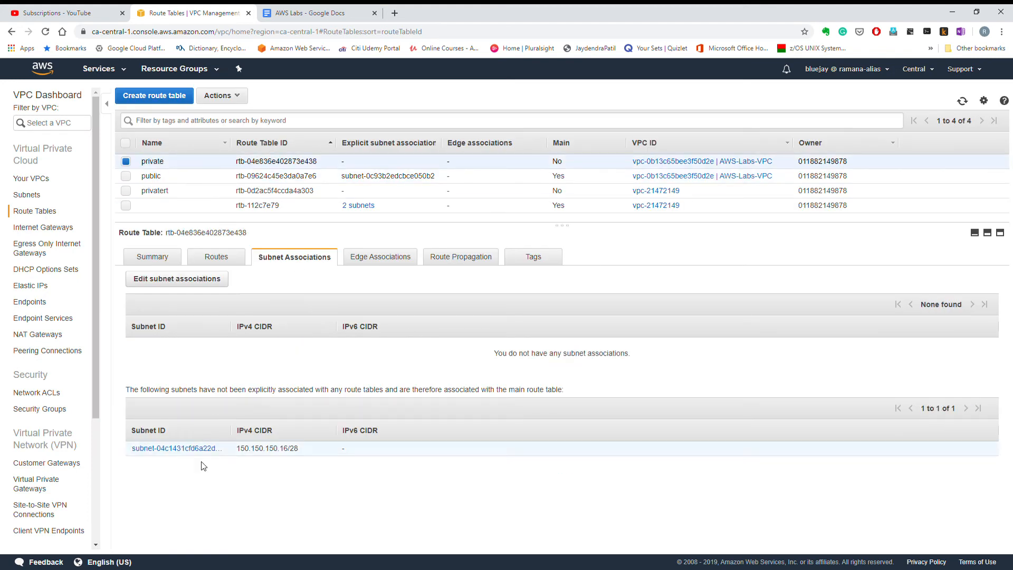
{"action": "left_click", "coordinate": [224, 279]}
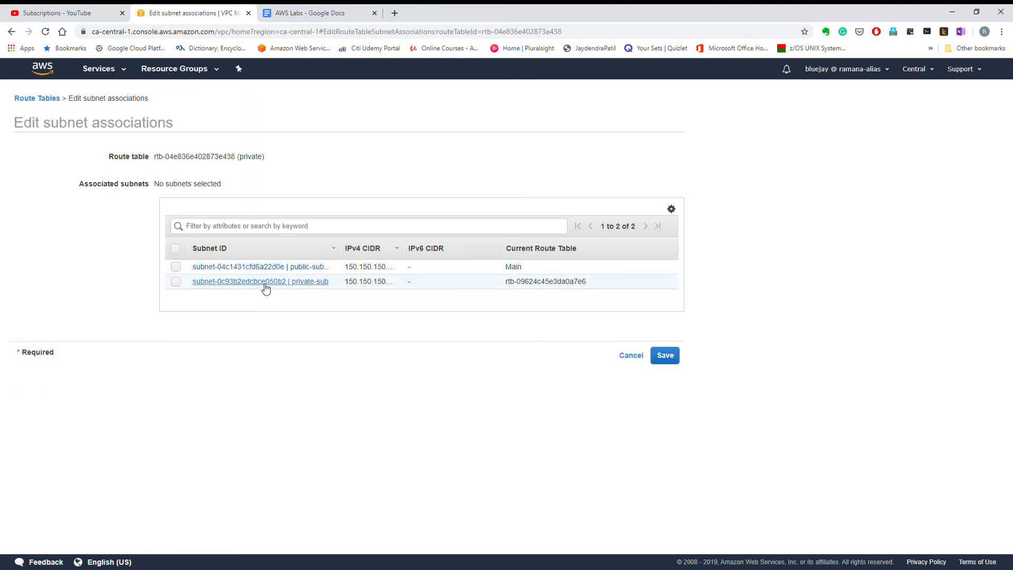
{"action": "left_click", "coordinate": [176, 281]}
{"action": "left_click", "coordinate": [665, 359]}
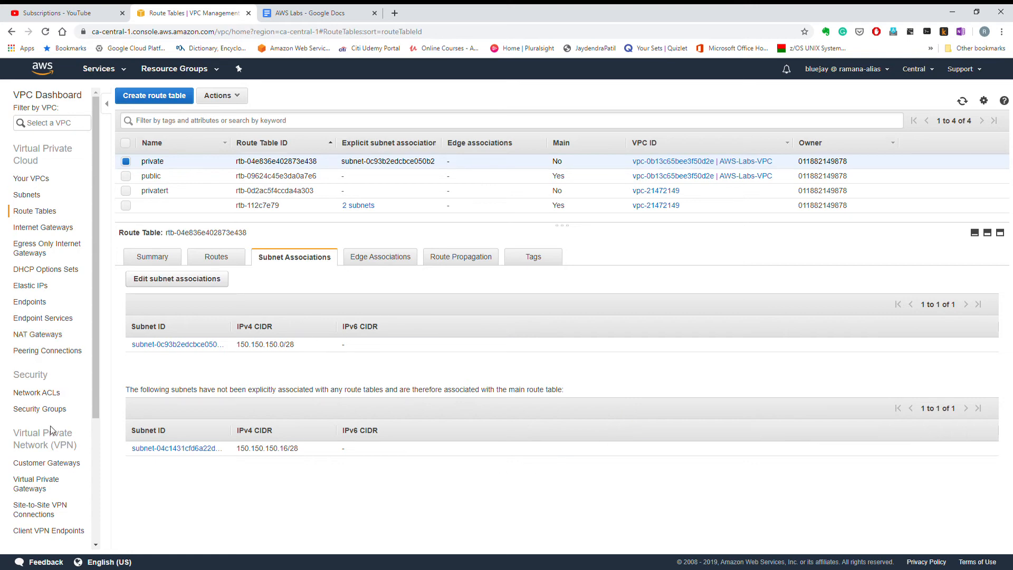
Create an internet gateway named My-IGW and close the confirmation.
{"action": "left_click", "coordinate": [55, 227]}
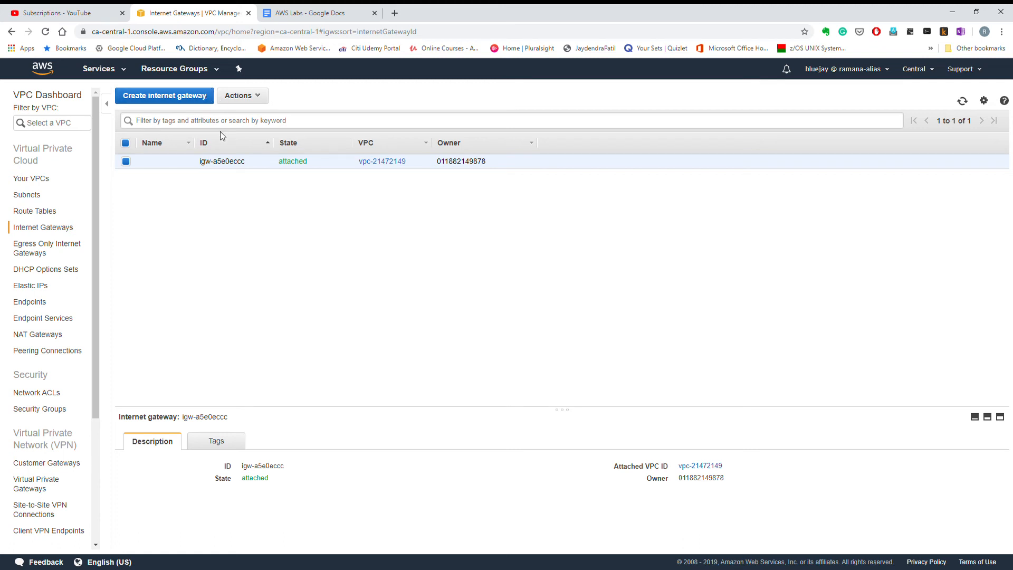
{"action": "left_click", "coordinate": [184, 99]}
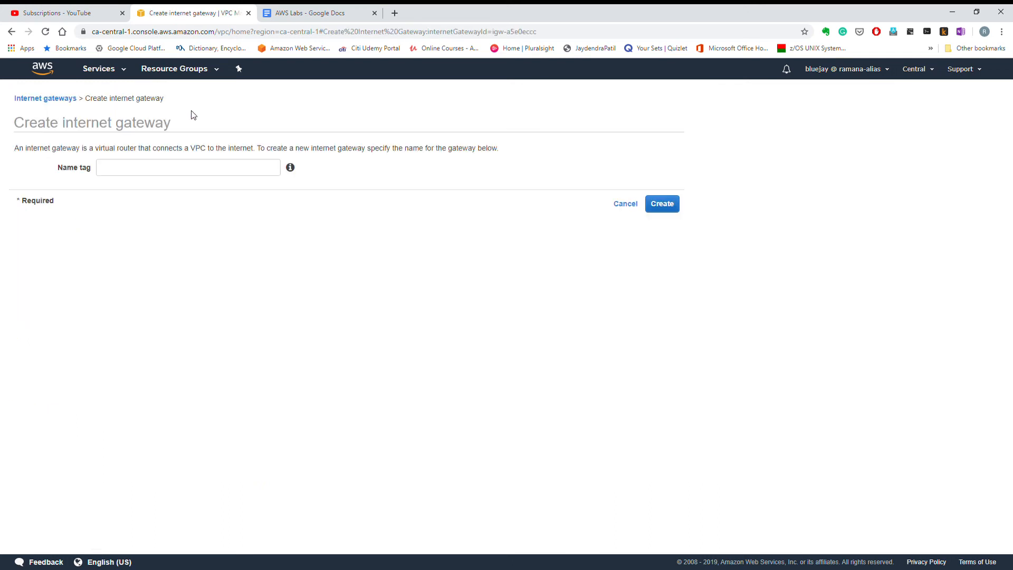
{"action": "left_click", "coordinate": [135, 170]}
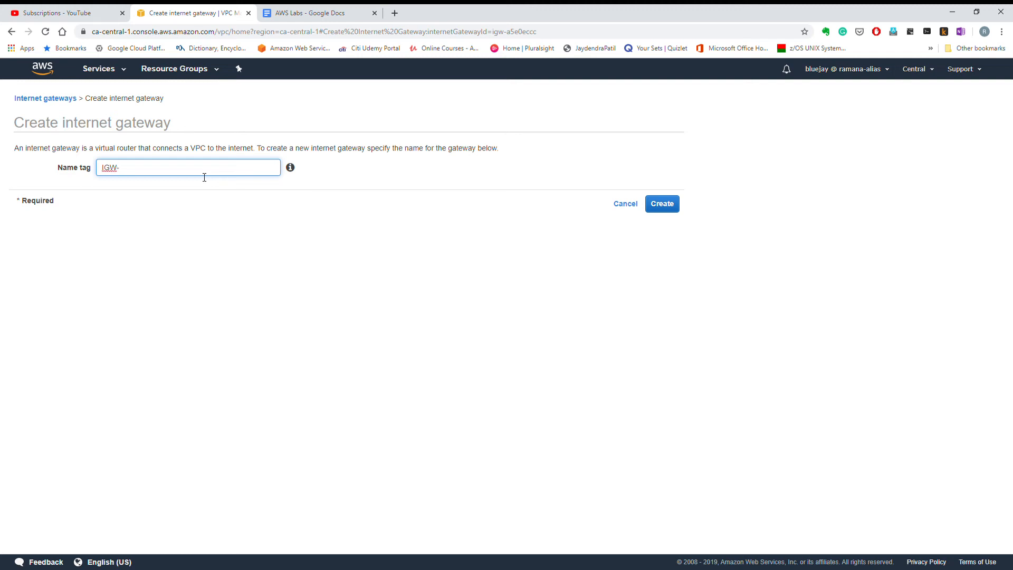
{"action": "type", "text": "mY"}
{"action": "key", "text": "BackSpace"}
{"action": "key", "text": "BackSpace"}
{"action": "type", "text": "My-"}
{"action": "left_click", "coordinate": [659, 205]}
{"action": "left_click", "coordinate": [494, 216]}
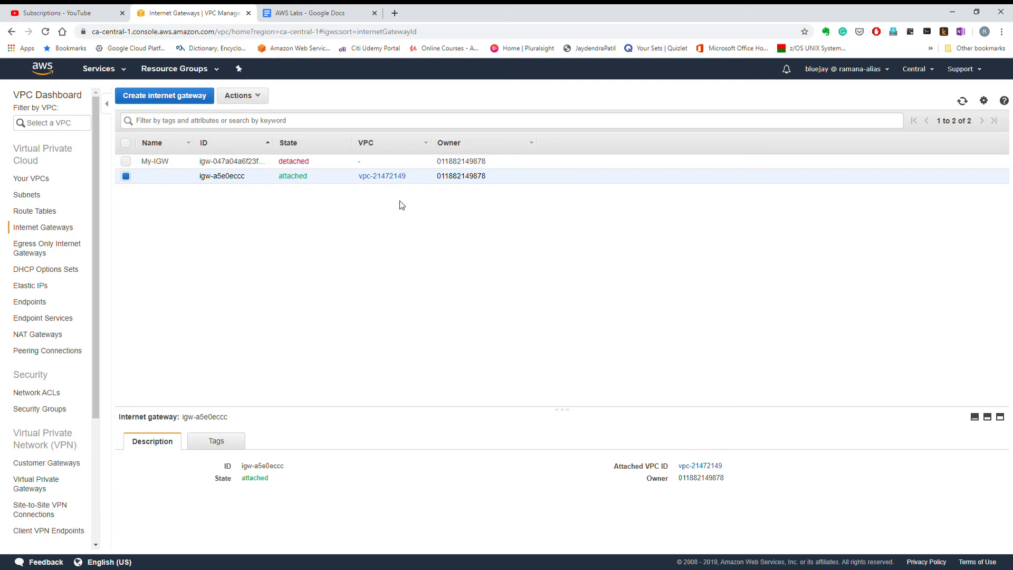
Attach the My-IGW internet gateway to AWS-Labs-VPC.
{"action": "left_click", "coordinate": [310, 162]}
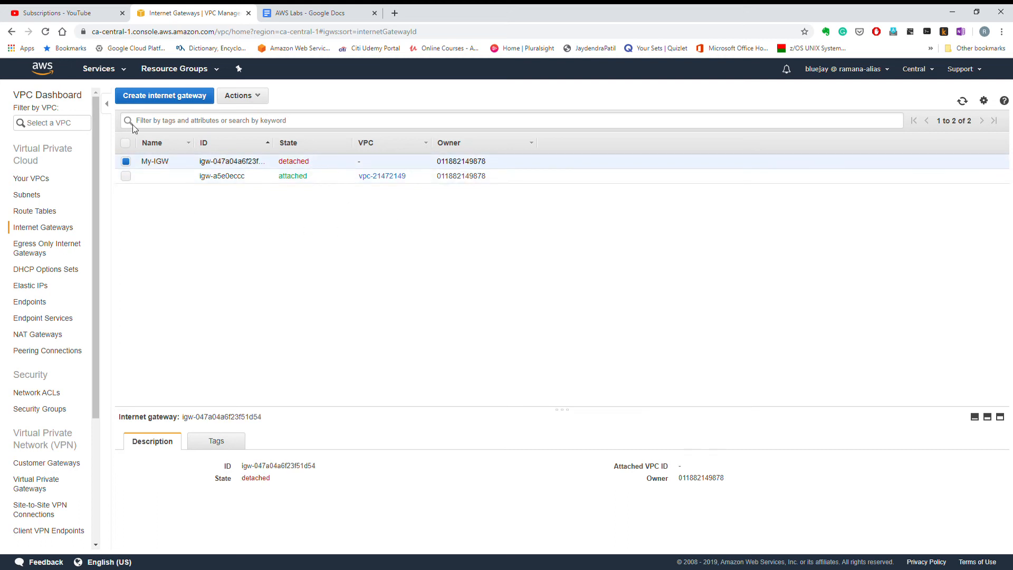
{"action": "left_click", "coordinate": [257, 96]}
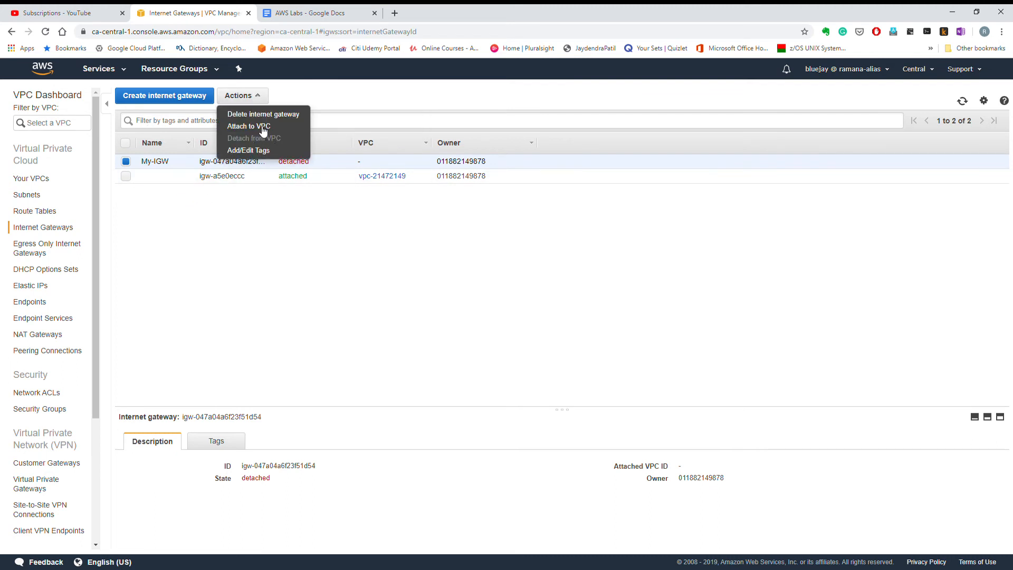
{"action": "left_click", "coordinate": [263, 127]}
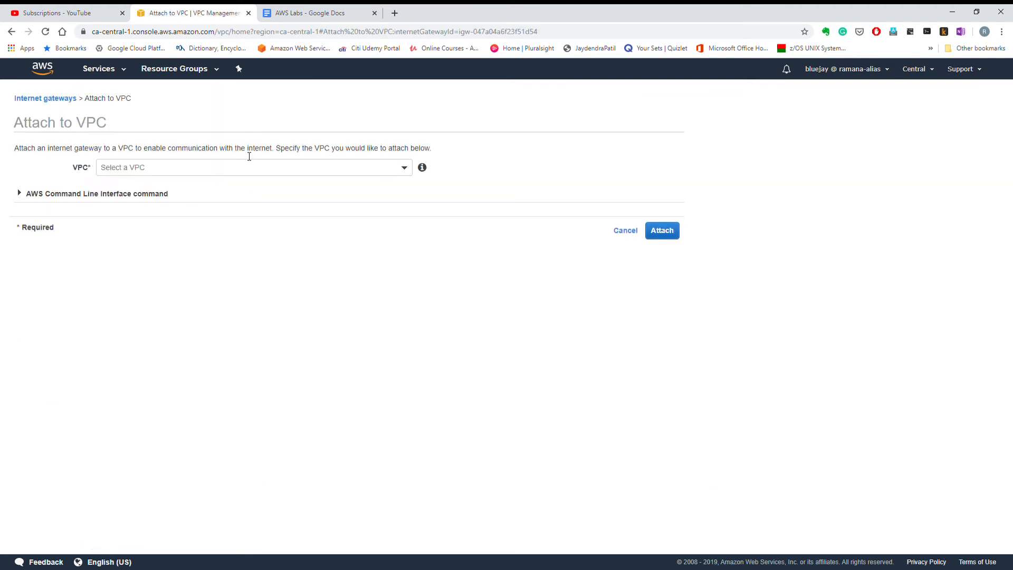
{"action": "left_click", "coordinate": [404, 168]}
{"action": "left_click", "coordinate": [302, 224]}
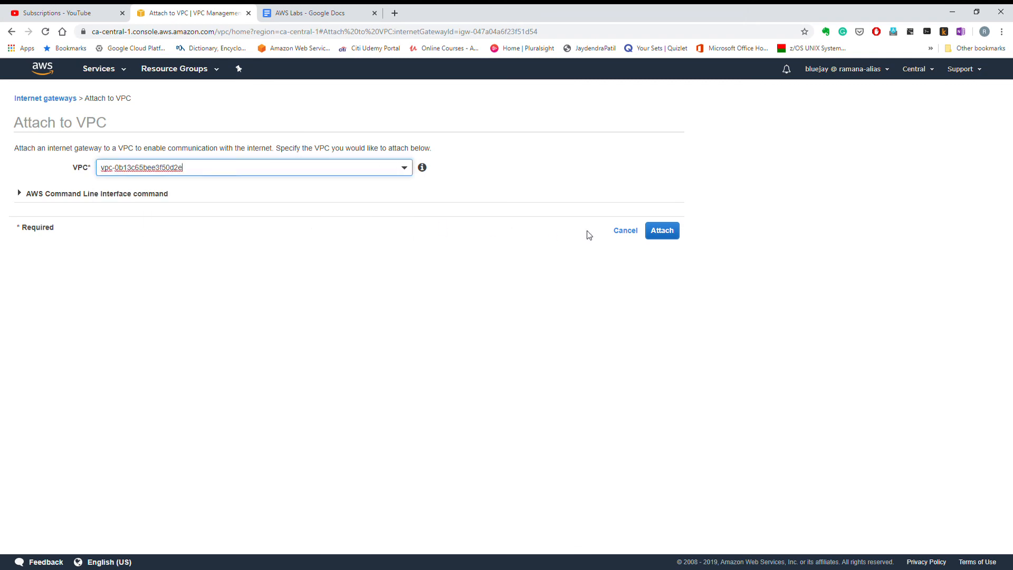
{"action": "left_click", "coordinate": [668, 233]}
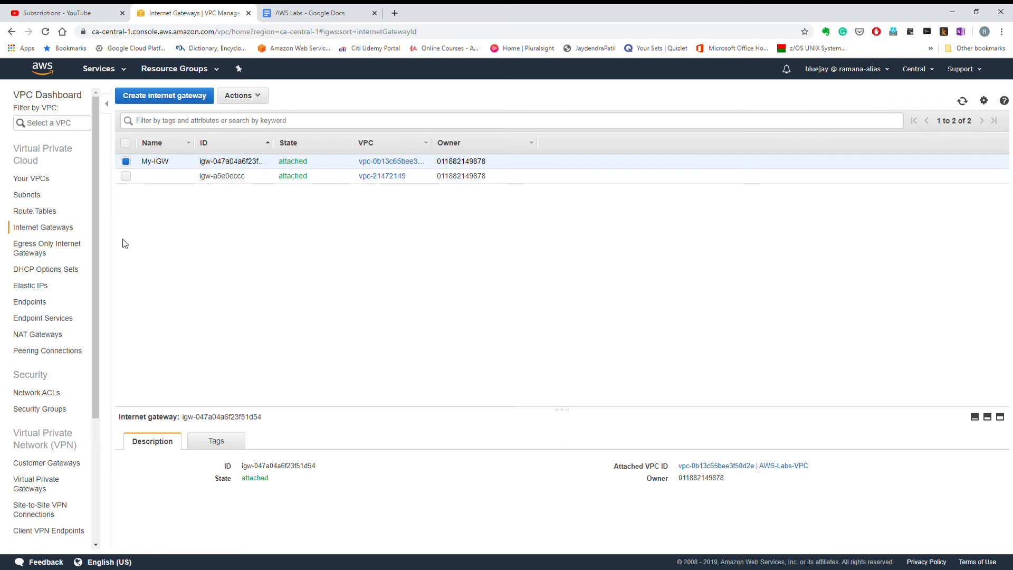
Add a route to the public route table with destination 0.0.0.0/0 and the My-IGW internet gateway as target, save it and close the confirmation.
{"action": "left_click", "coordinate": [42, 211]}
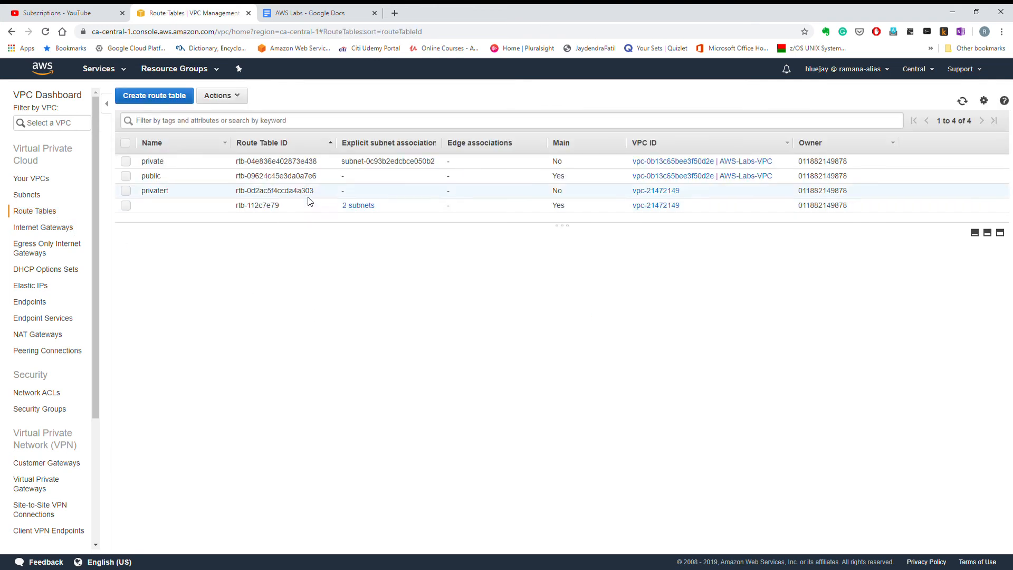
{"action": "left_click", "coordinate": [316, 180]}
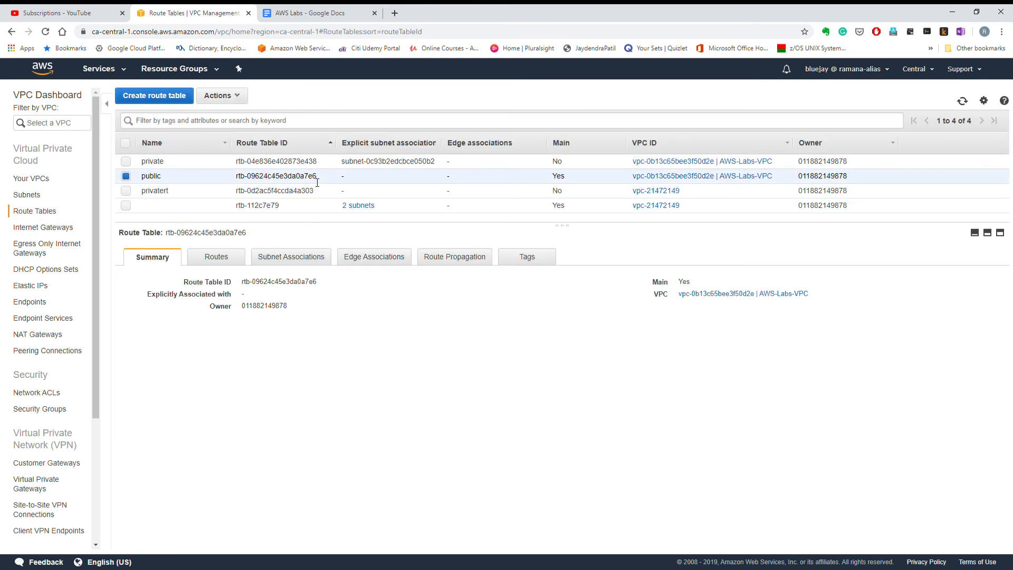
{"action": "left_click", "coordinate": [238, 259]}
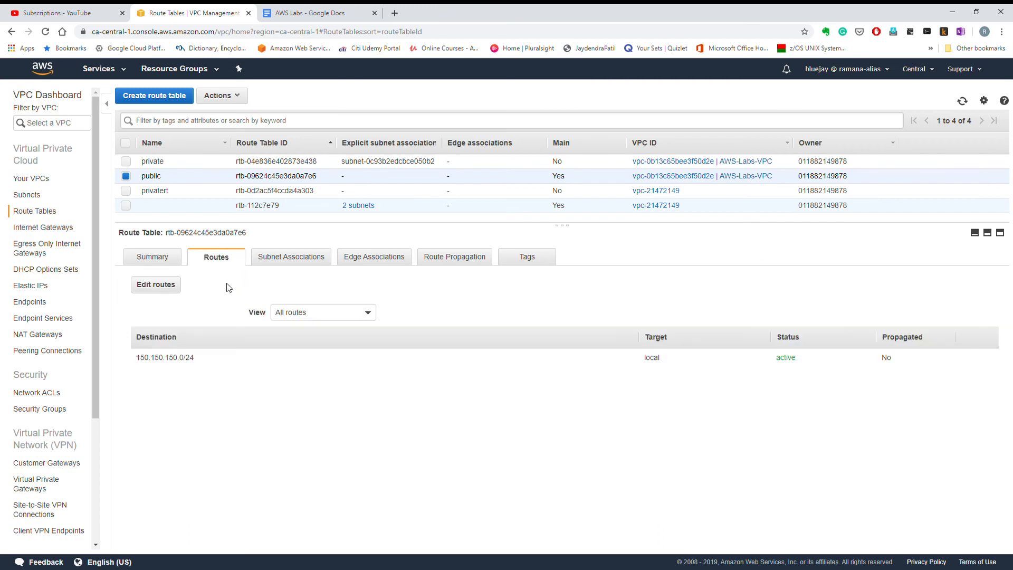
{"action": "left_click", "coordinate": [174, 287]}
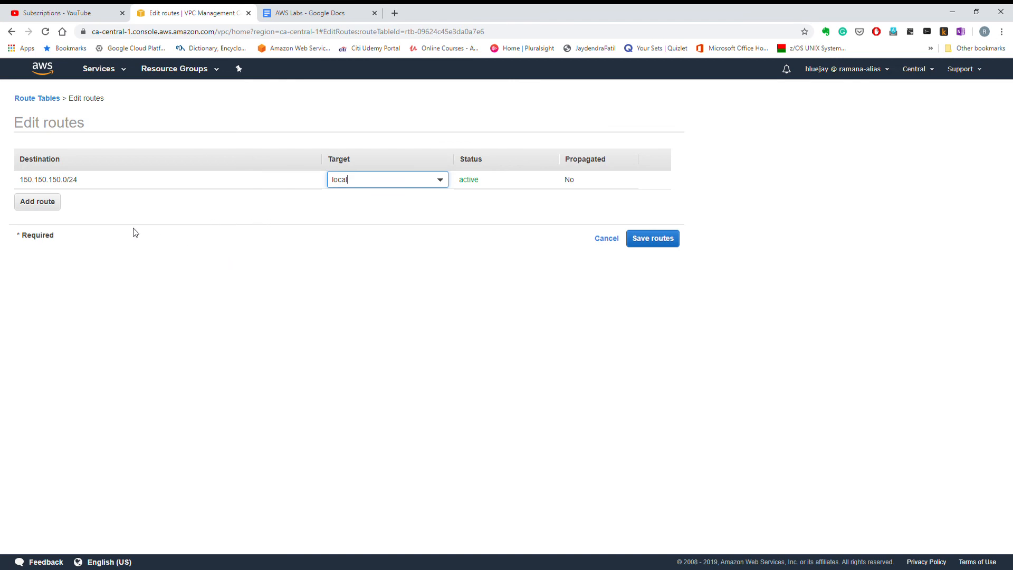
{"action": "left_click", "coordinate": [42, 202]}
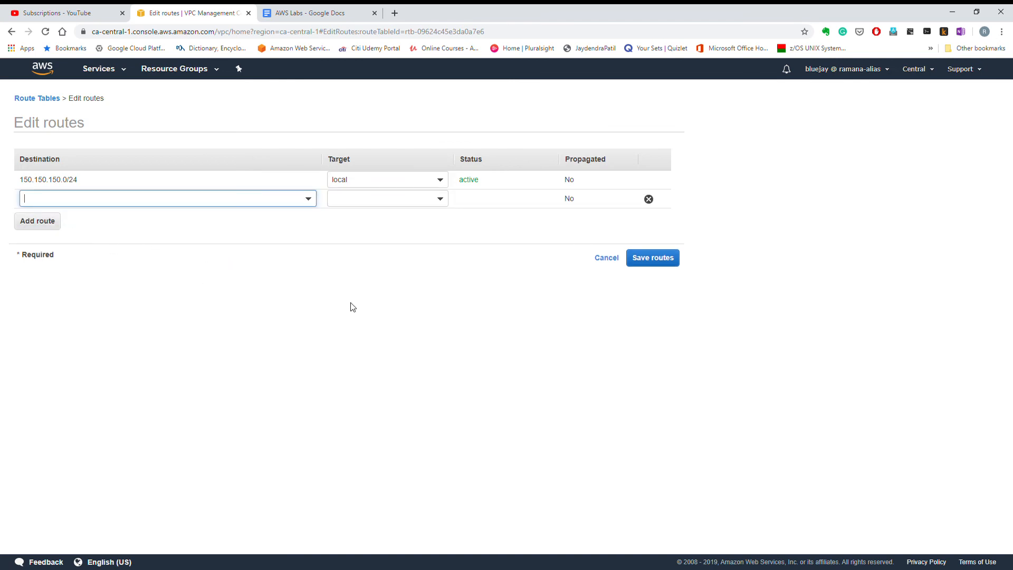
{"action": "type", "text": "0."}
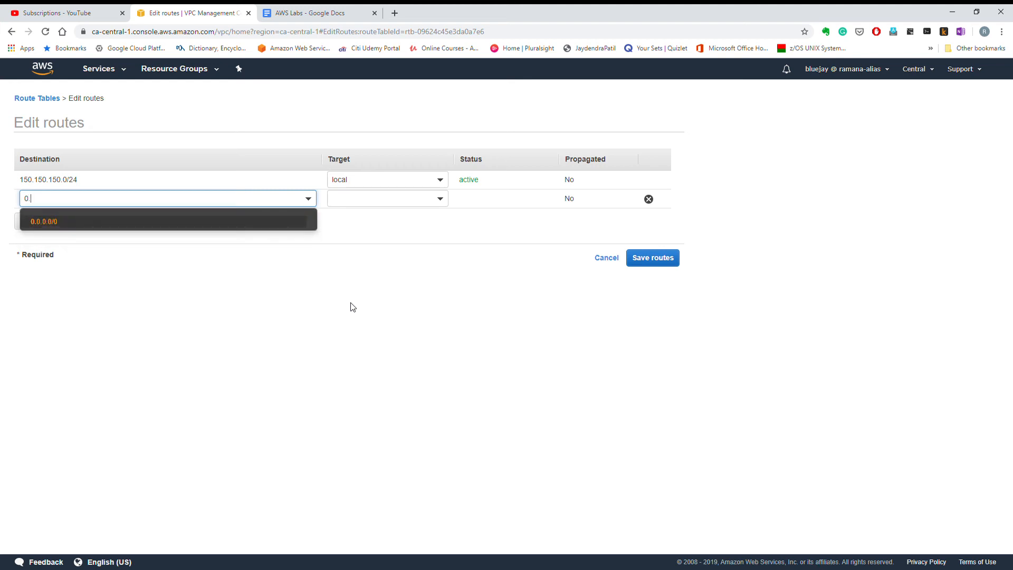
{"action": "left_click", "coordinate": [77, 222]}
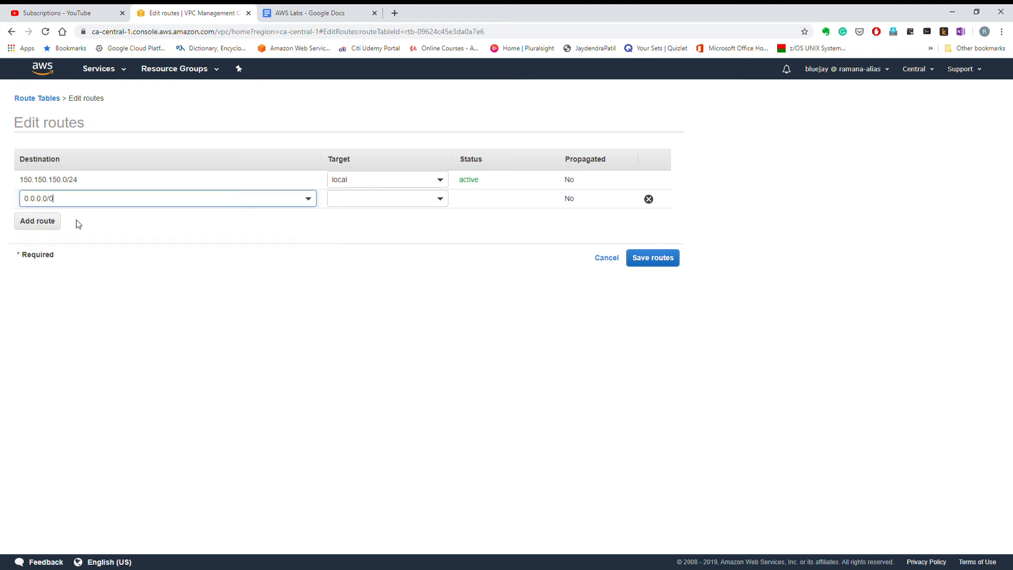
{"action": "left_click", "coordinate": [442, 199]}
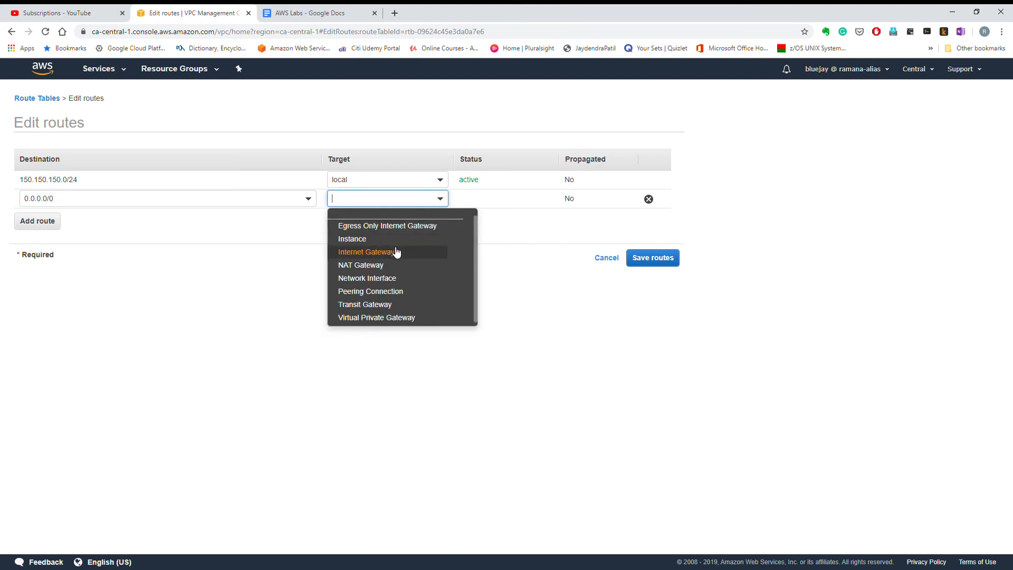
{"action": "left_click", "coordinate": [396, 253]}
{"action": "left_click", "coordinate": [437, 227]}
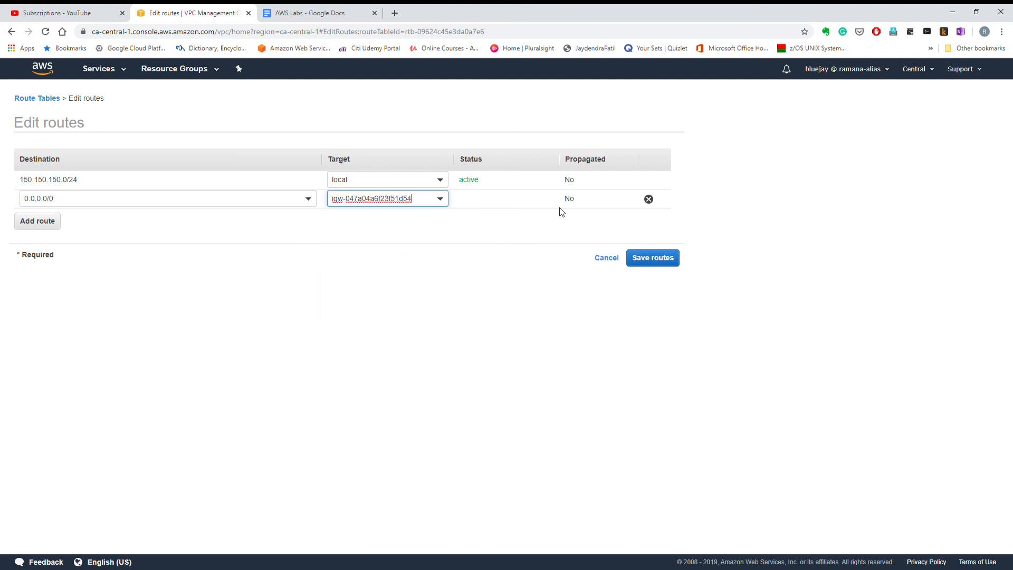
{"action": "left_click", "coordinate": [659, 257]}
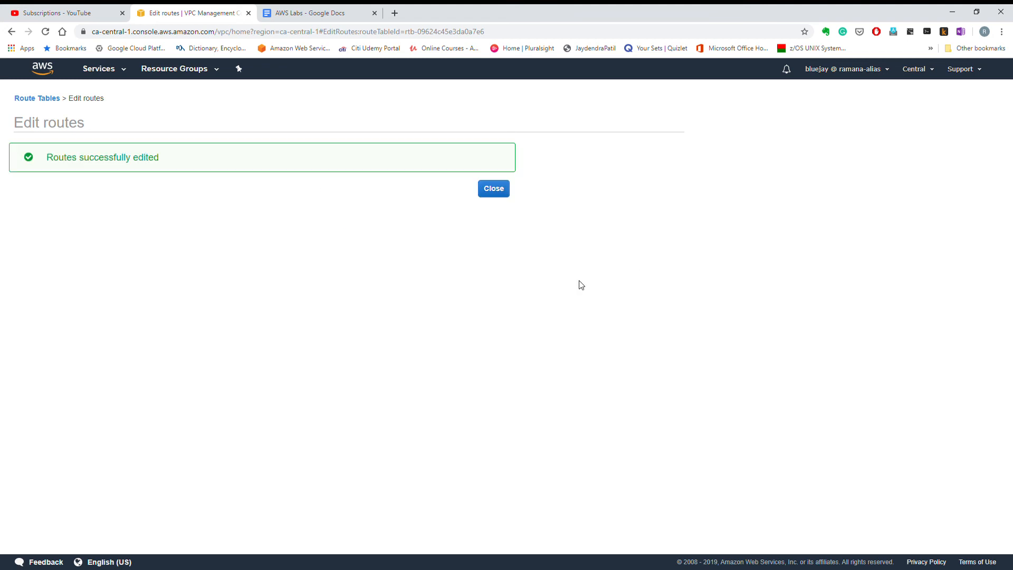
{"action": "left_click", "coordinate": [504, 193]}
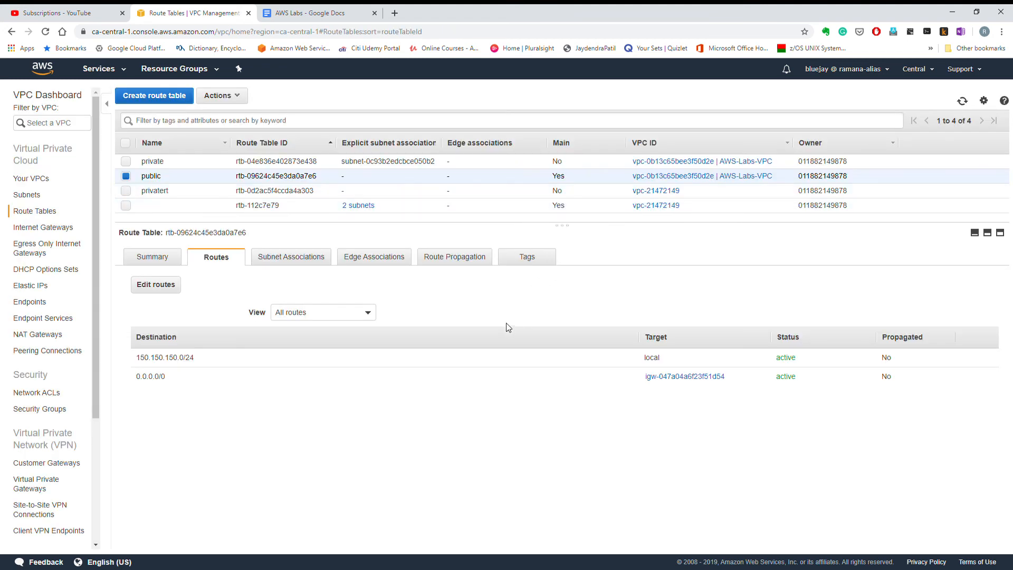
Compare the routes of the private and public route tables in AWS-Labs-VPC.
{"action": "left_click", "coordinate": [277, 165]}
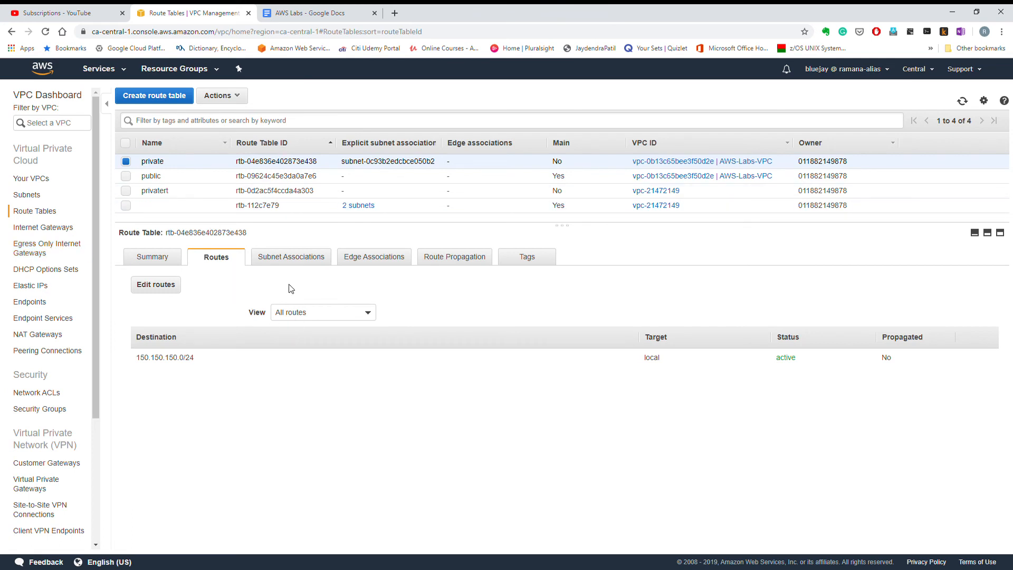
{"action": "left_click", "coordinate": [313, 179]}
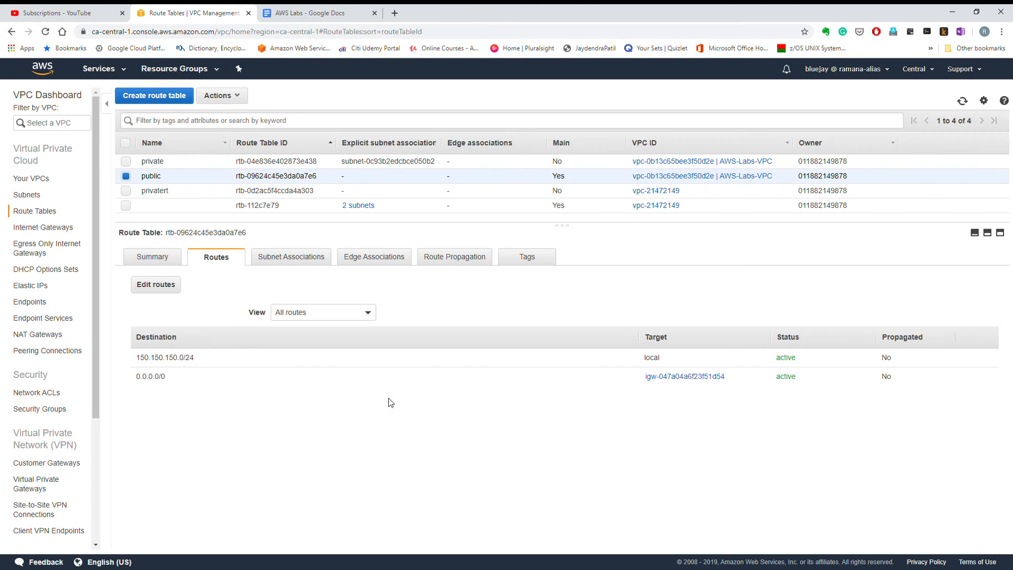
{"action": "left_click", "coordinate": [970, 521]}
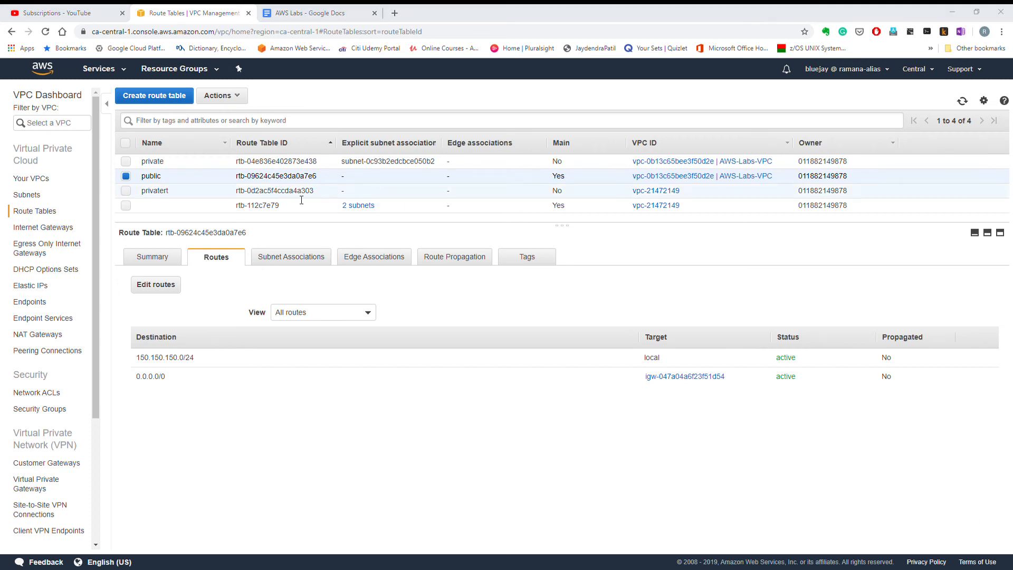
{"action": "left_click", "coordinate": [730, 344]}
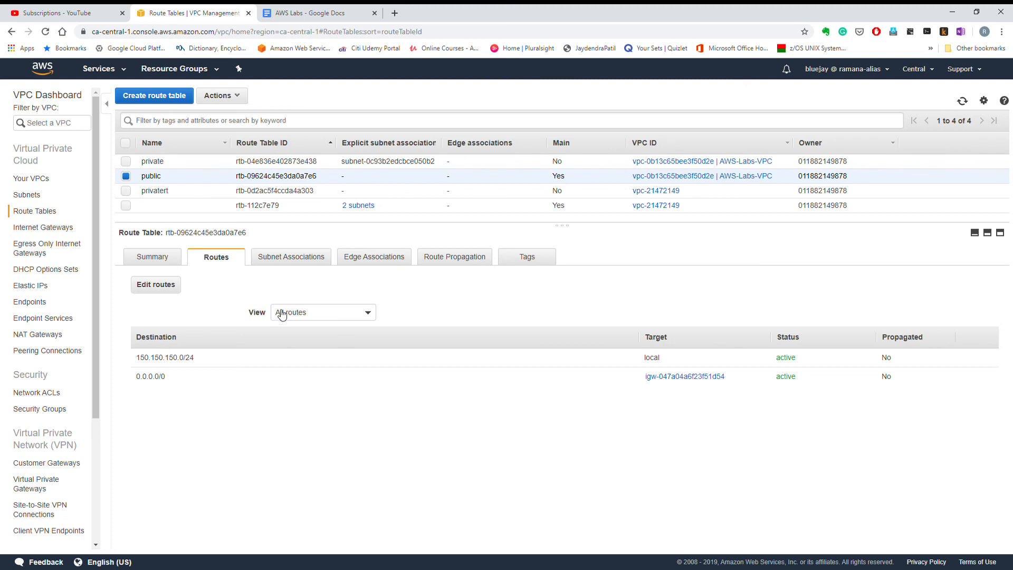
{"action": "left_click", "coordinate": [259, 166]}
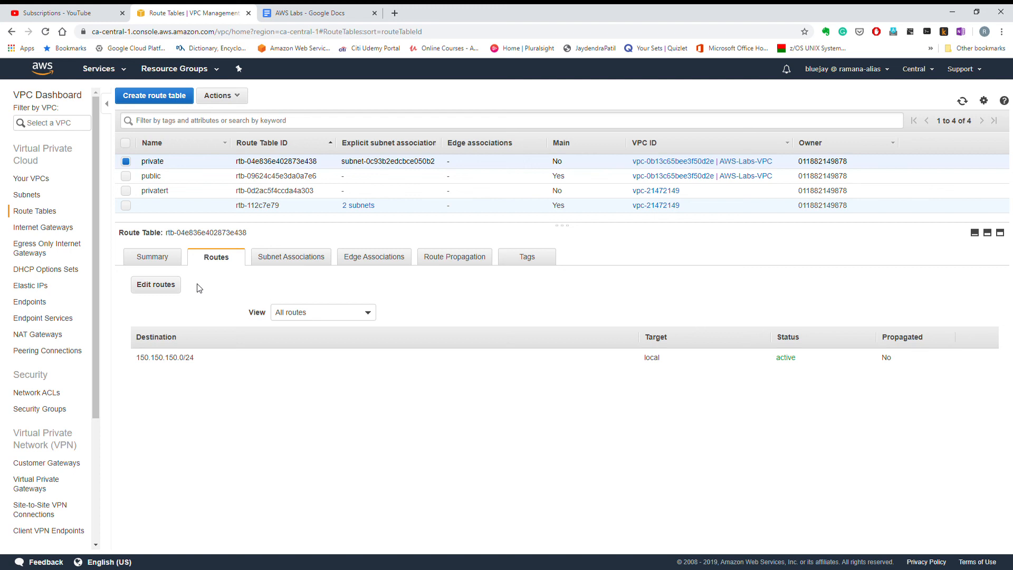
Create a NAT gateway in public-subnet of AWS-Labs-VPC, allocating a new Elastic IP for it.
{"action": "left_click", "coordinate": [59, 338]}
{"action": "left_click", "coordinate": [162, 102]}
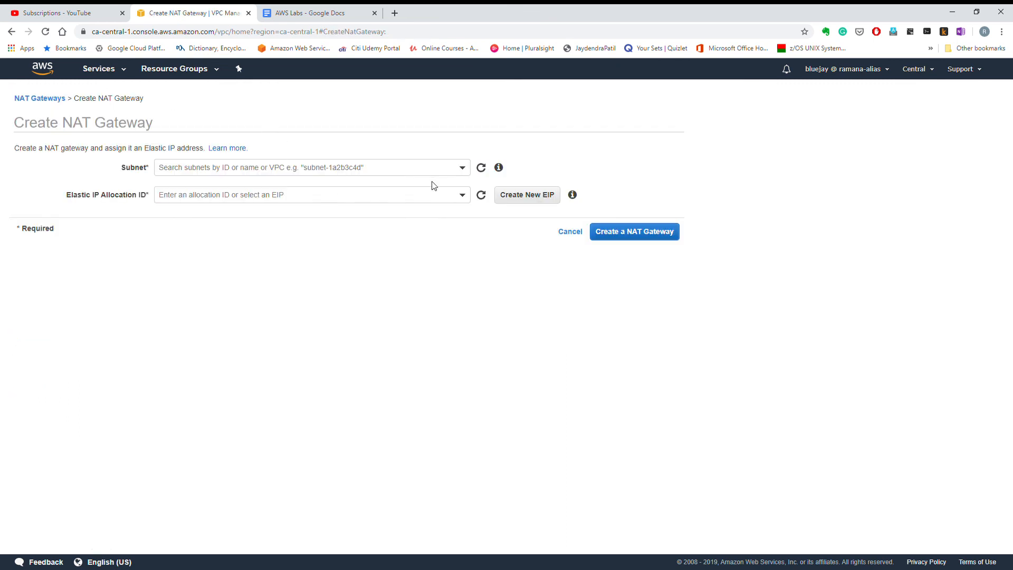
{"action": "left_click", "coordinate": [464, 169]}
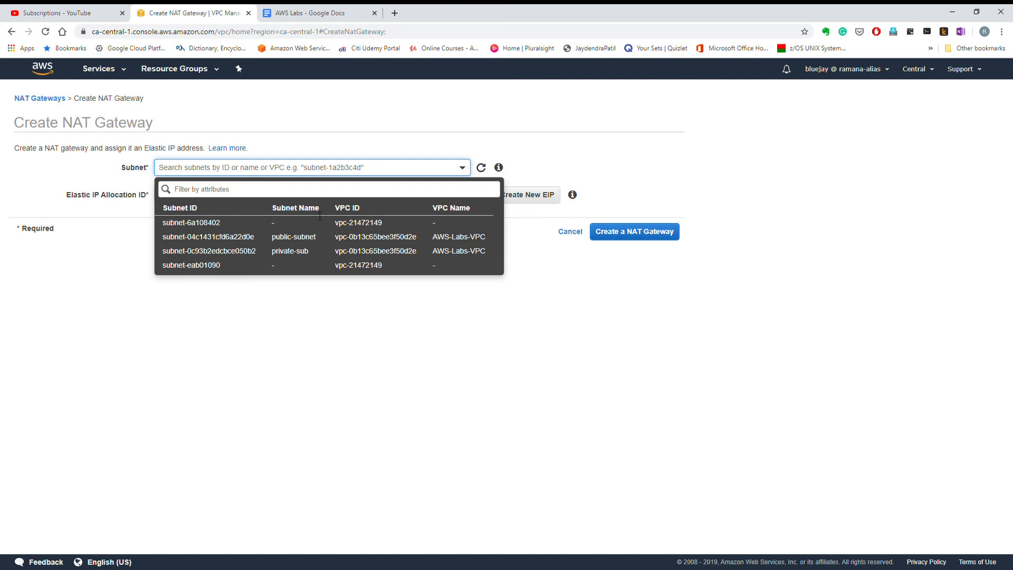
{"action": "left_click", "coordinate": [359, 240]}
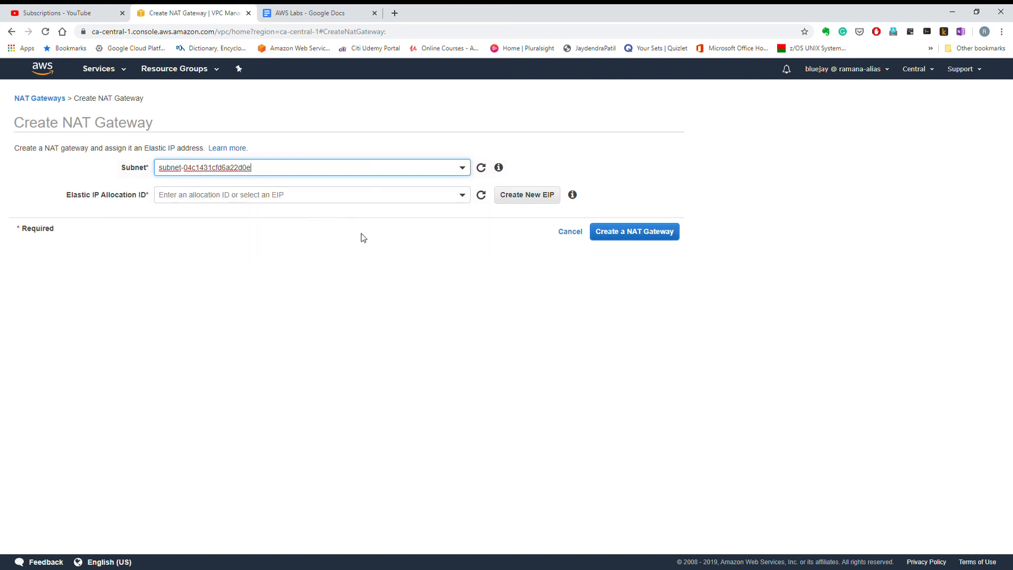
{"action": "left_click", "coordinate": [520, 198]}
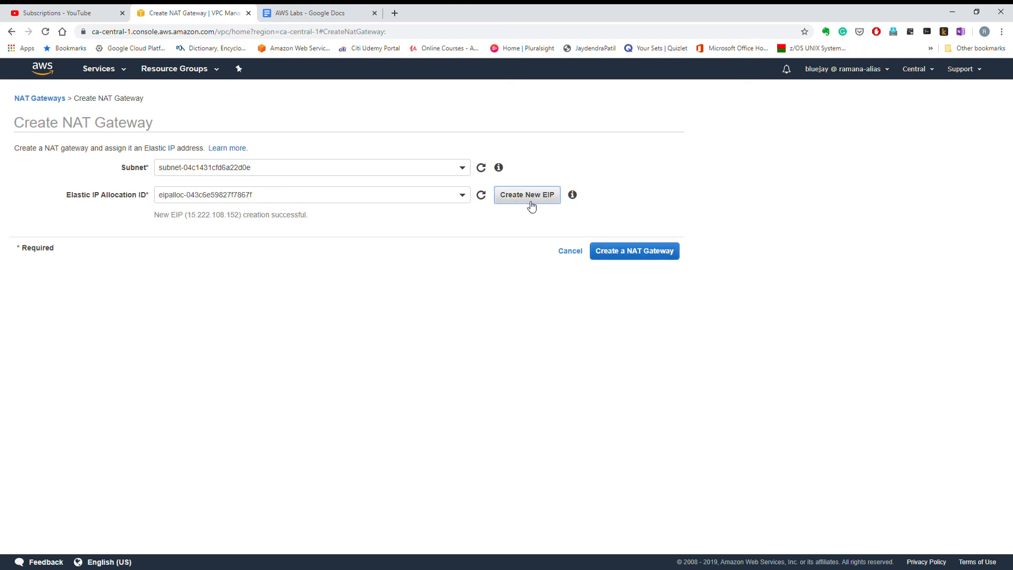
{"action": "left_click", "coordinate": [639, 252]}
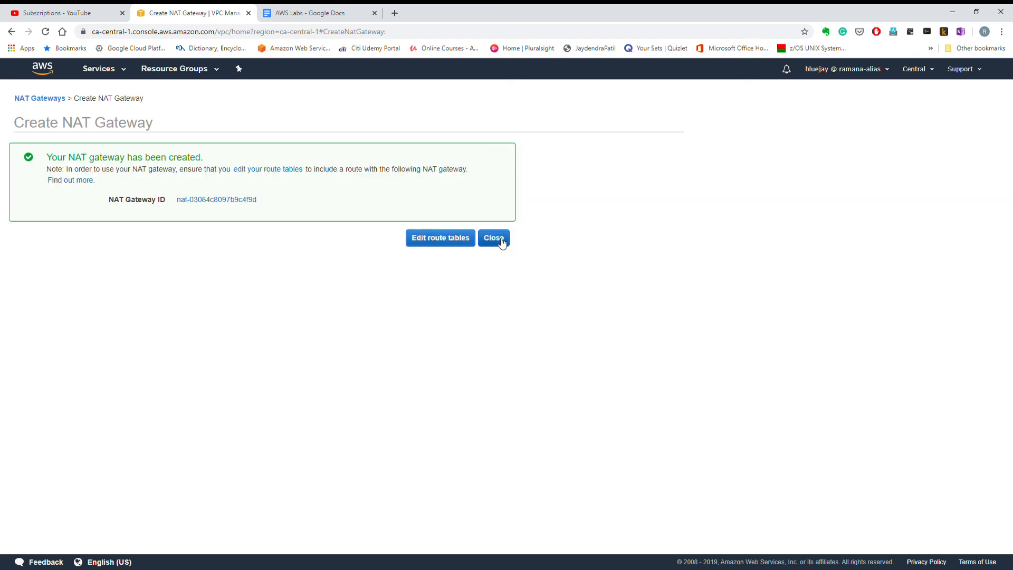
Add a route to the private route table with destination 0.0.0.0/0 and the new NAT gateway as target, save it and close the confirmation.
{"action": "left_click", "coordinate": [461, 242]}
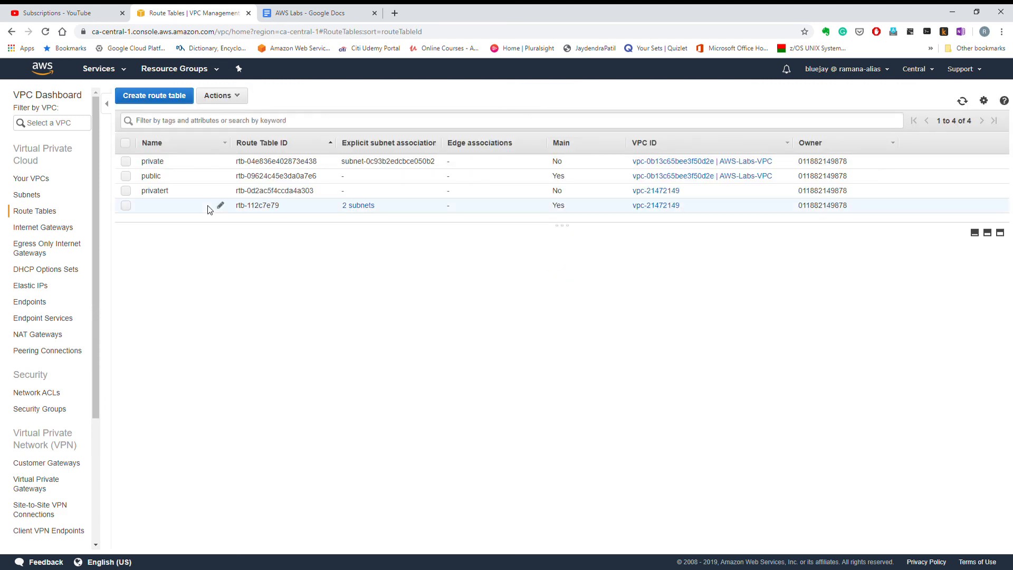
{"action": "left_click", "coordinate": [286, 162]}
{"action": "left_click", "coordinate": [233, 259]}
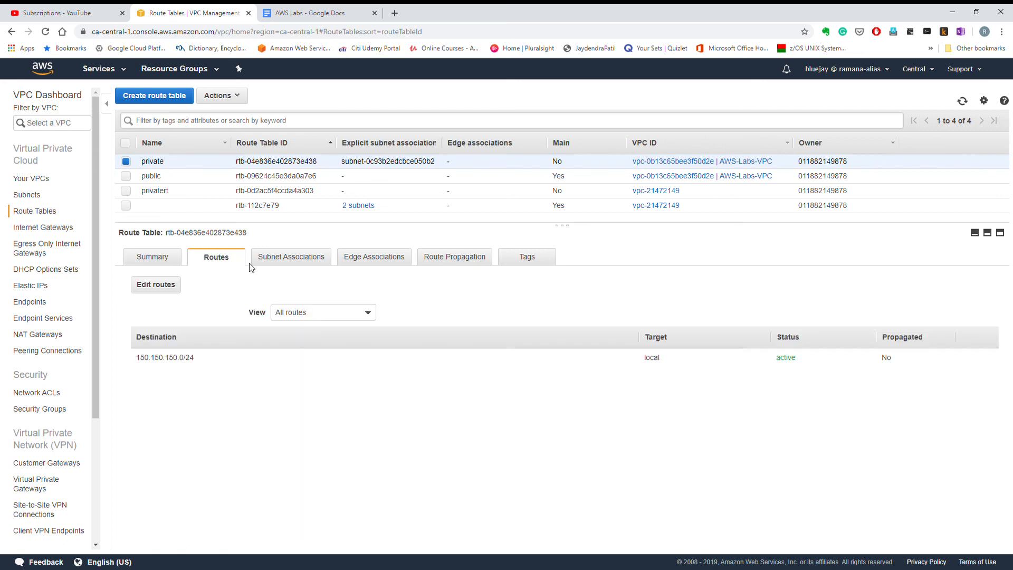
{"action": "left_click", "coordinate": [161, 286]}
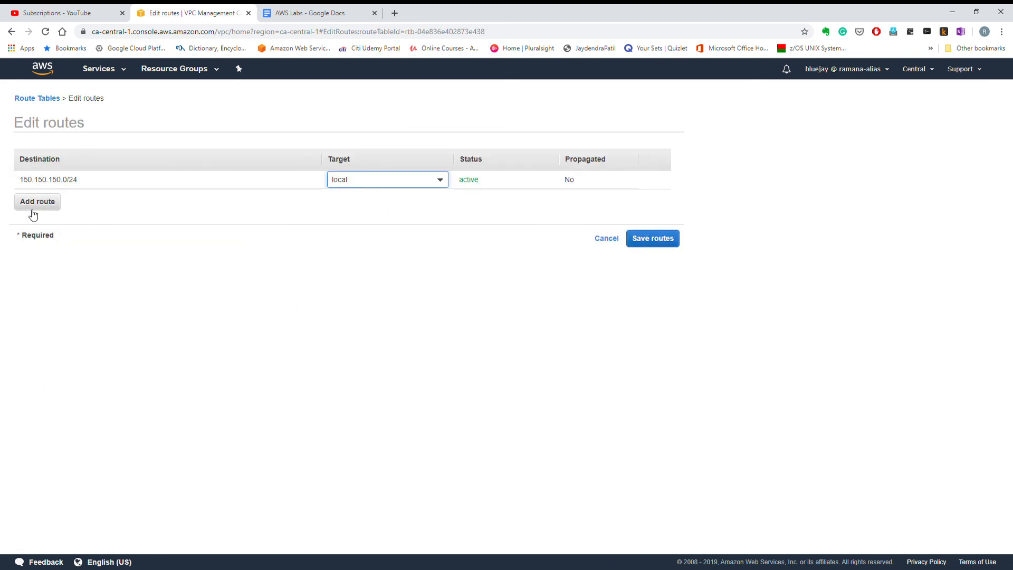
{"action": "left_click", "coordinate": [32, 204]}
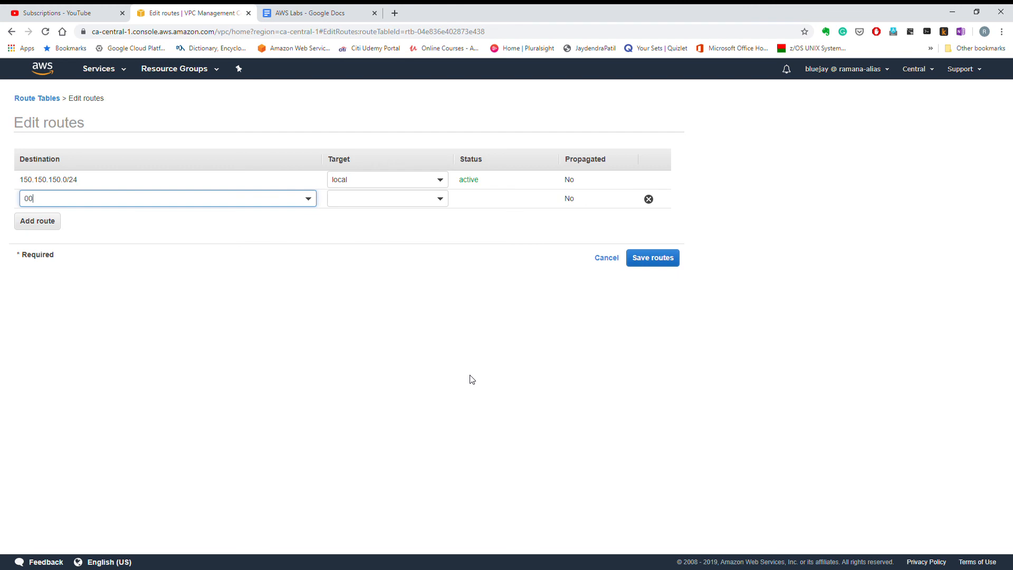
{"action": "type", "text": "0."}
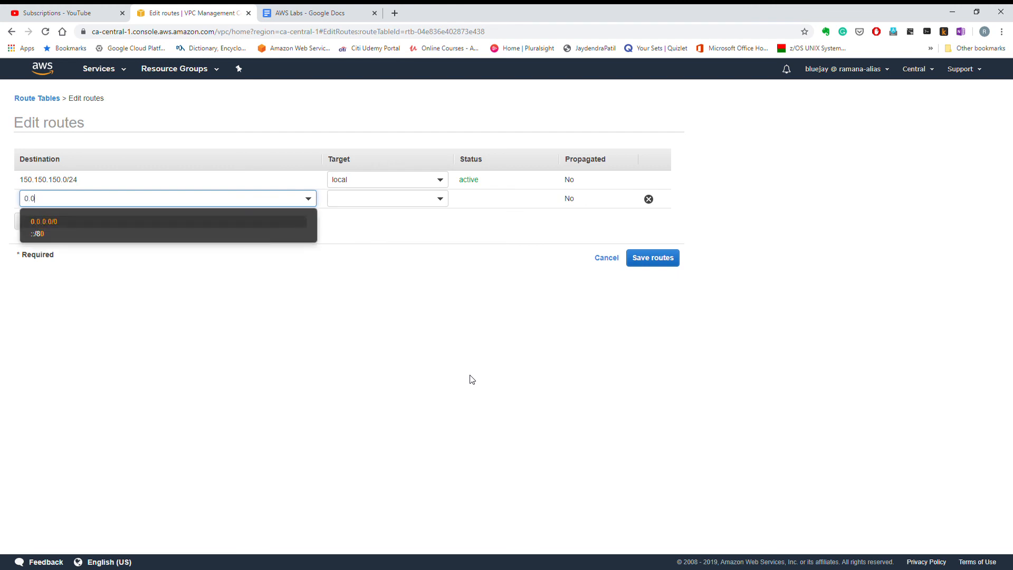
{"action": "left_click", "coordinate": [83, 221]}
{"action": "left_click", "coordinate": [446, 203]}
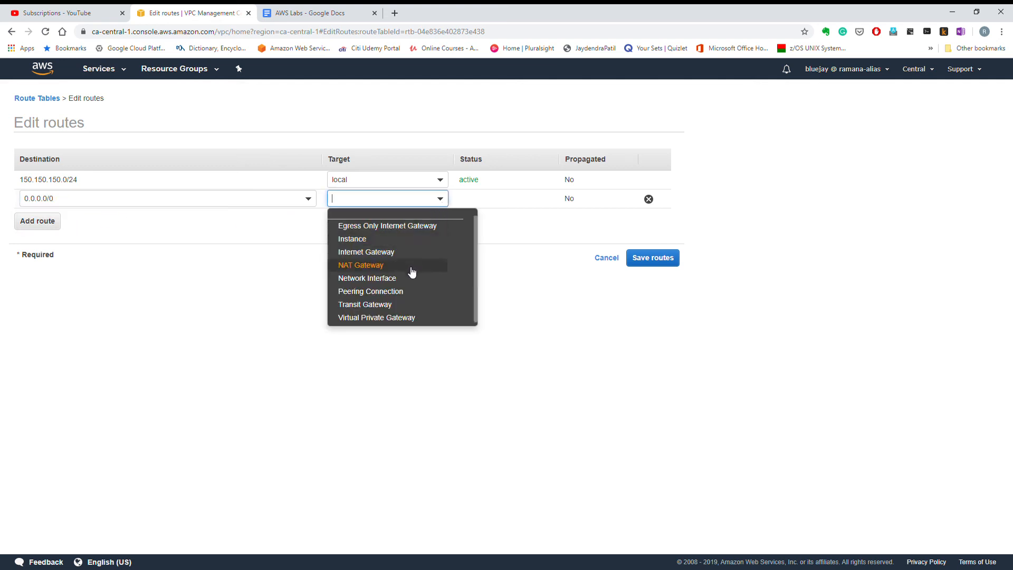
{"action": "left_click", "coordinate": [410, 267]}
{"action": "left_click", "coordinate": [412, 226]}
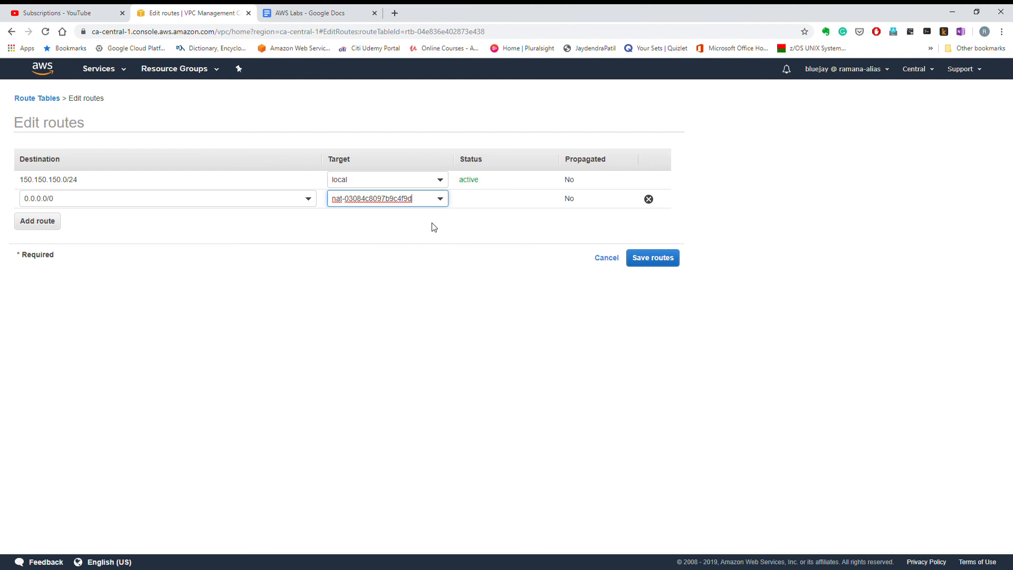
{"action": "left_click", "coordinate": [659, 264]}
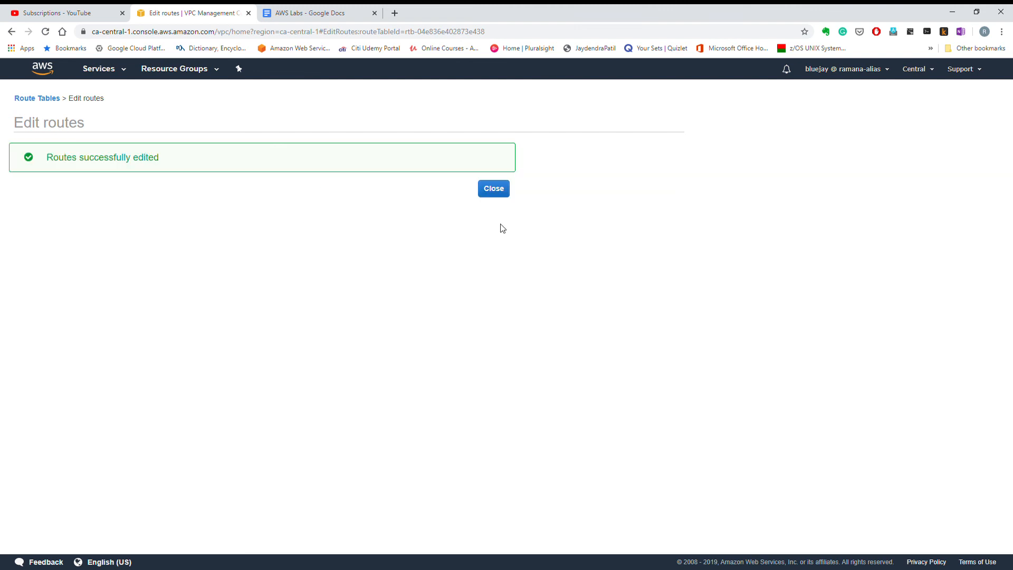
{"action": "left_click", "coordinate": [495, 189]}
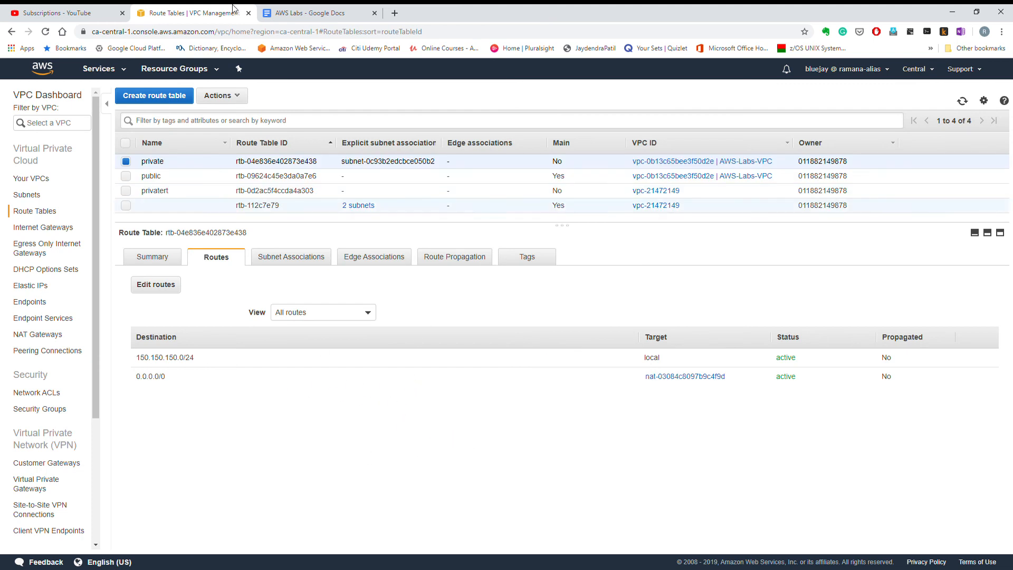
Review the AWS Labs task list in Google Docs and return to the route tables in the VPC console.
{"action": "left_click", "coordinate": [322, 15]}
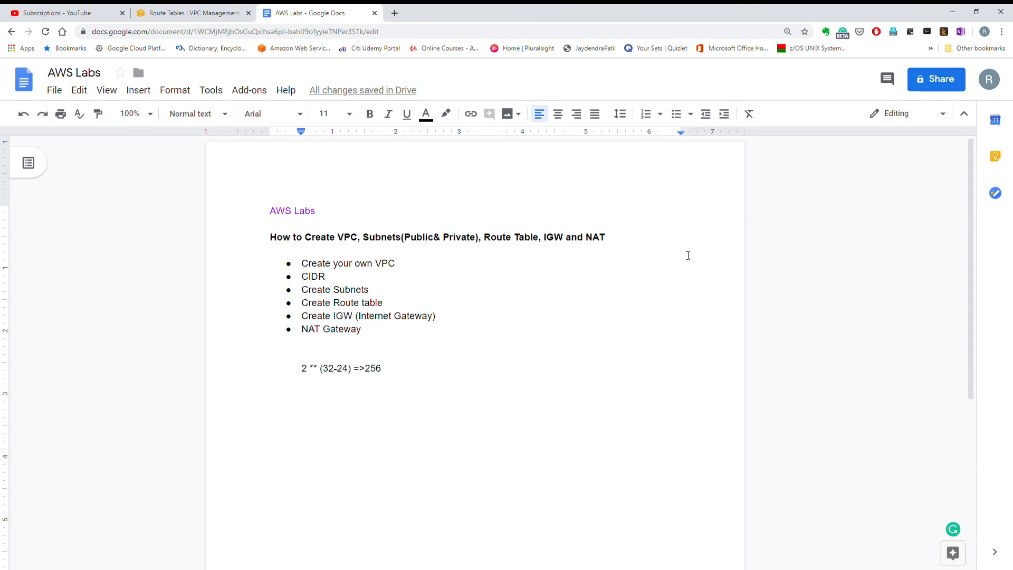
{"action": "left_click", "coordinate": [205, 11]}
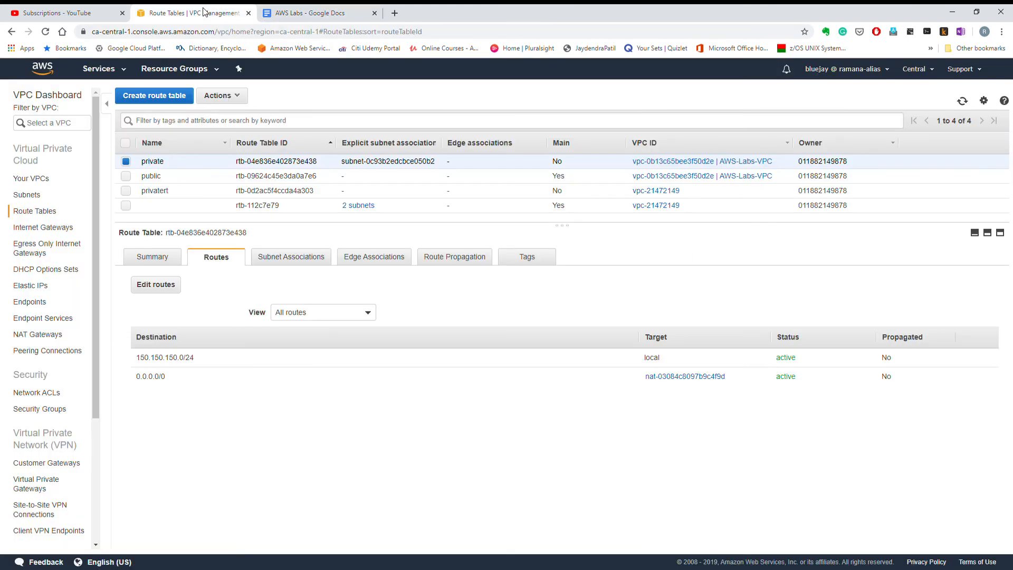